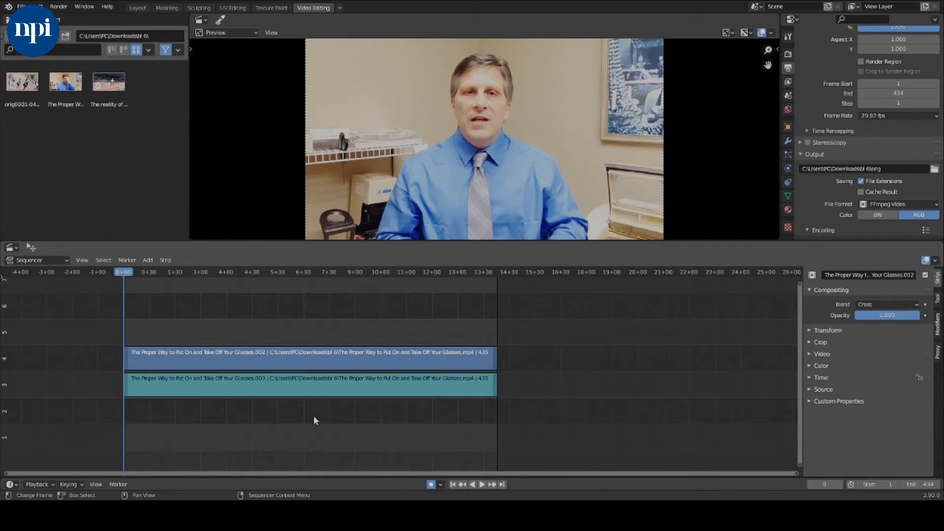
Play the glasses clip and scrub to 7+13, where the man holds his glasses at his face.
key("space")
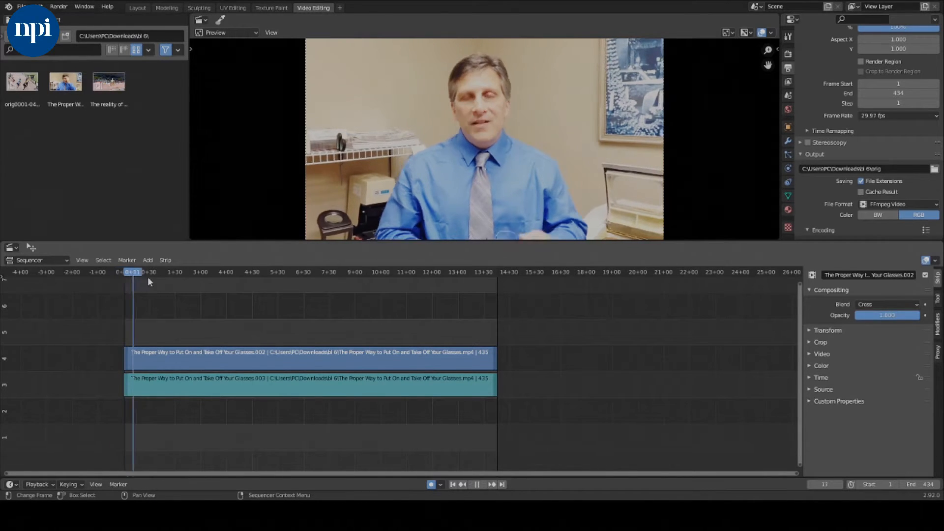
left_click_drag(148, 276, 316, 317)
key("space")
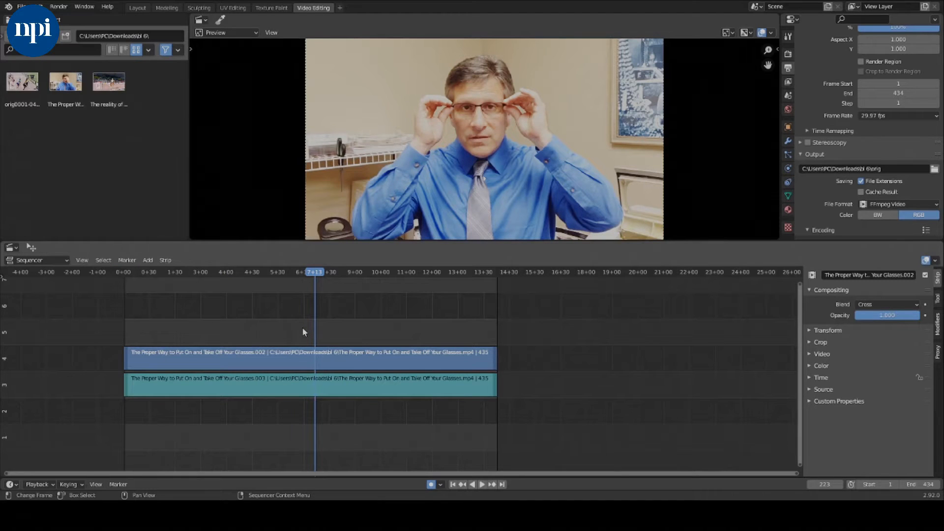
Add a Gaussian Blur effect strip to the glasses movie strip on channel 4.
left_click(268, 355)
left_click(148, 261)
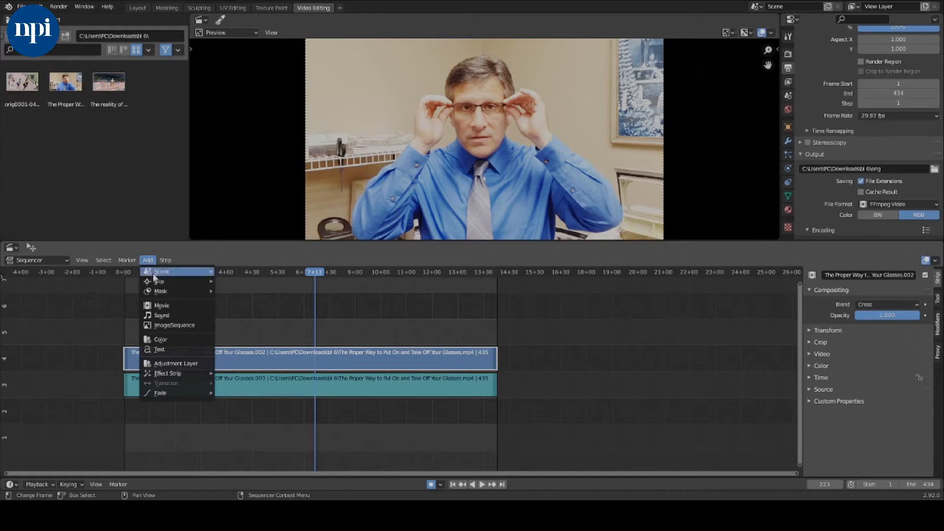
mouse_move(189, 374)
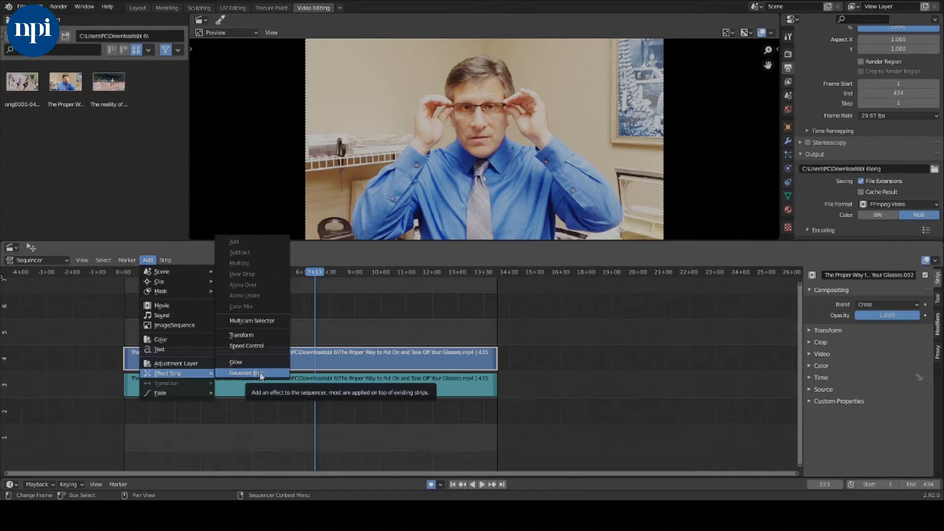
left_click(246, 373)
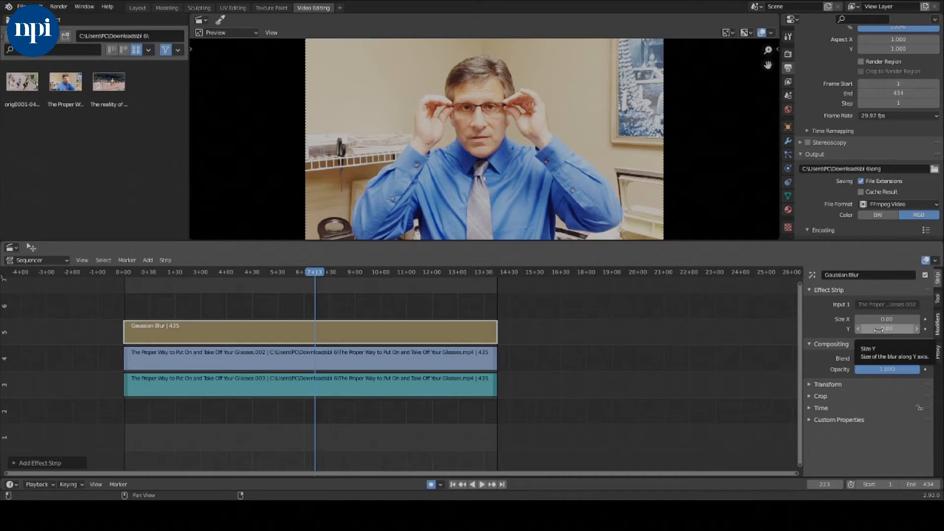
Set the Gaussian Blur strip's Size X to about 35.71 and Size Y to 40.
mouse_move(880, 319)
left_mouse_down()
mouse_move(910, 319)
mouse_move(881, 319)
left_mouse_up()
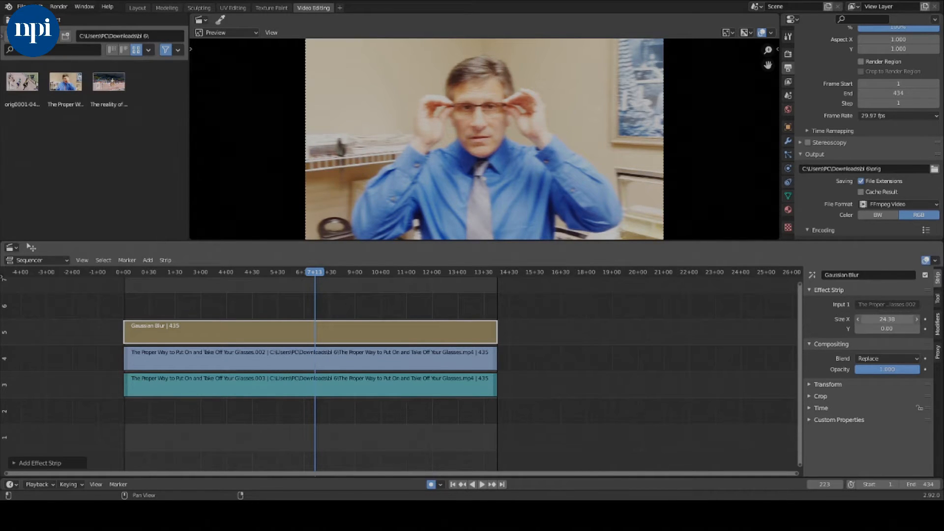
left_click_drag(871, 320, 875, 318)
left_click_drag(887, 320, 838, 317)
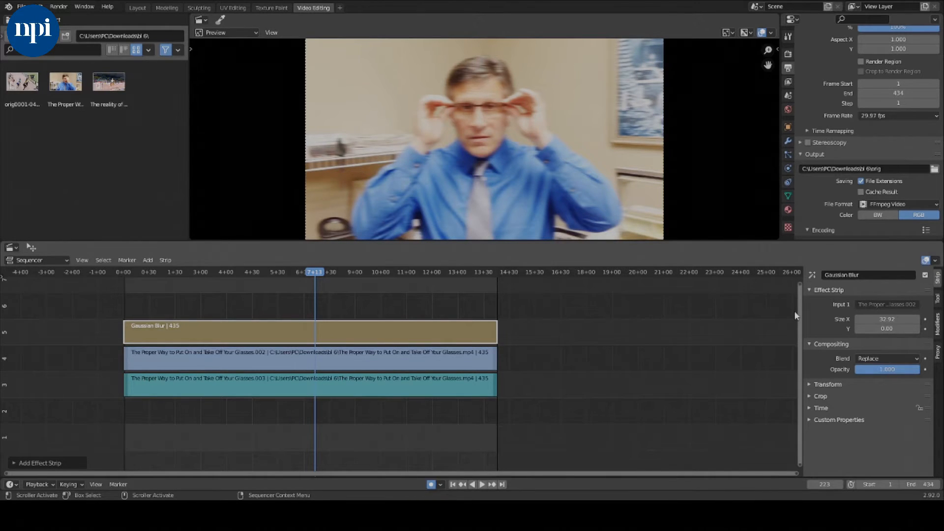
left_click_drag(880, 319, 888, 319)
left_click(882, 328)
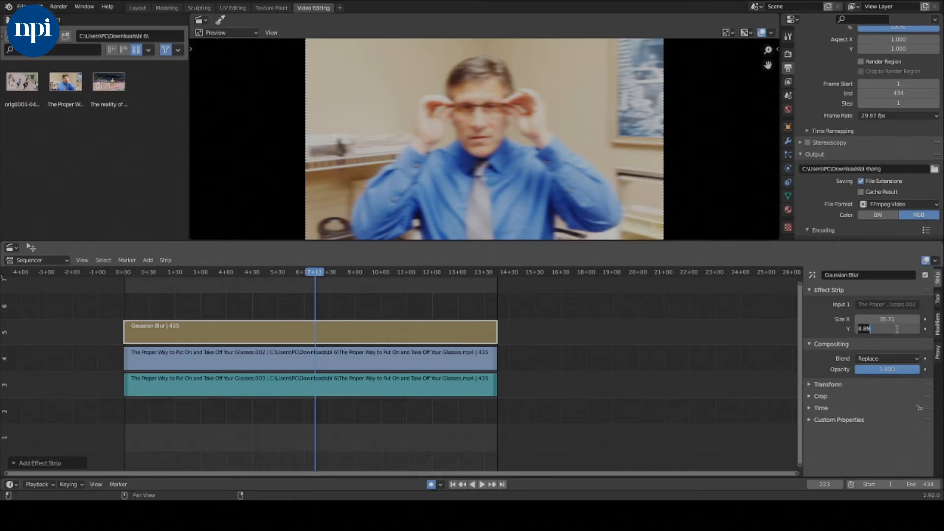
type("40")
key("Return")
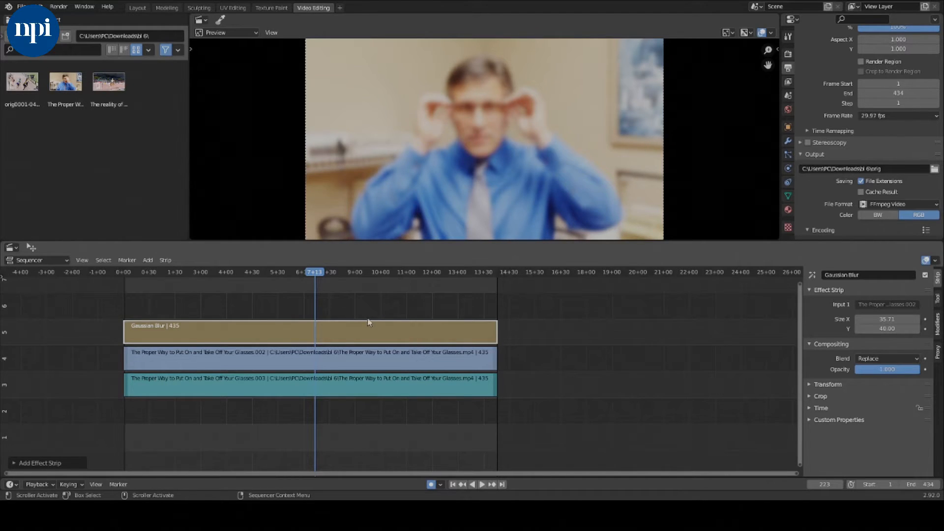
Move the playhead to frame 167 and keyframe the blur's Size X and Size Y there.
left_click_drag(327, 276, 267, 279)
key("space")
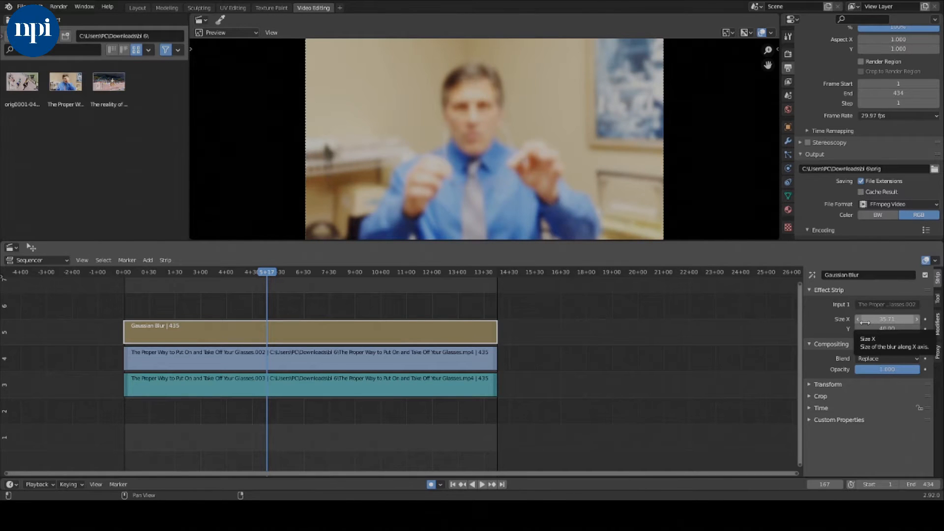
key("i")
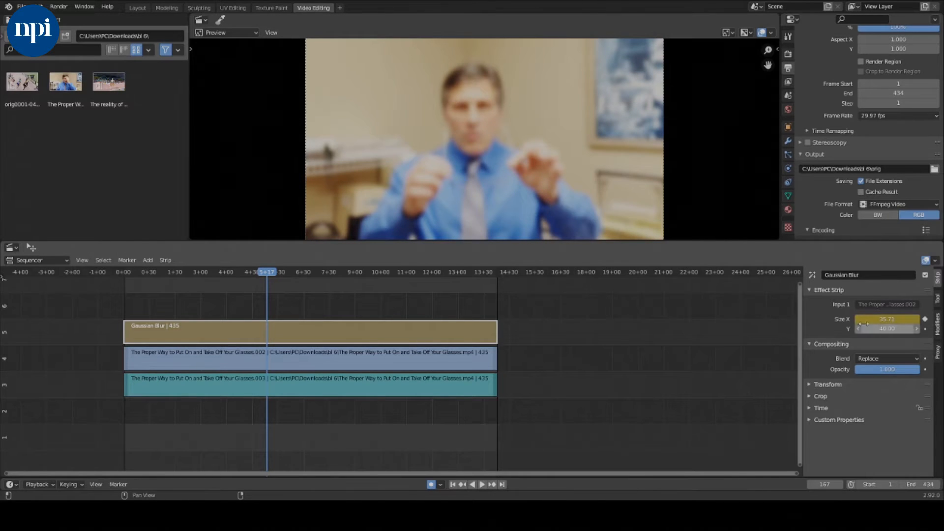
left_click(925, 329)
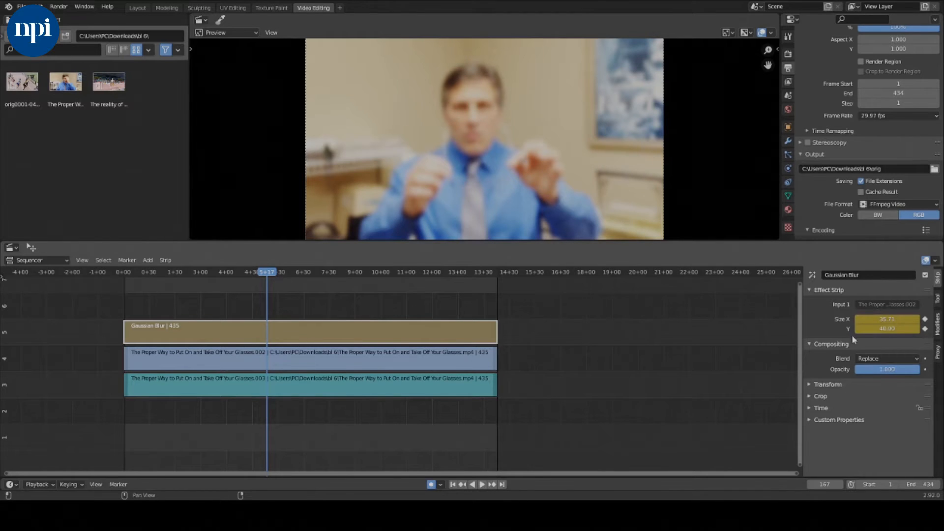
Advance to frame 232, keyframe the blur's Size X and Size Y there, and set both to 0.
key("space")
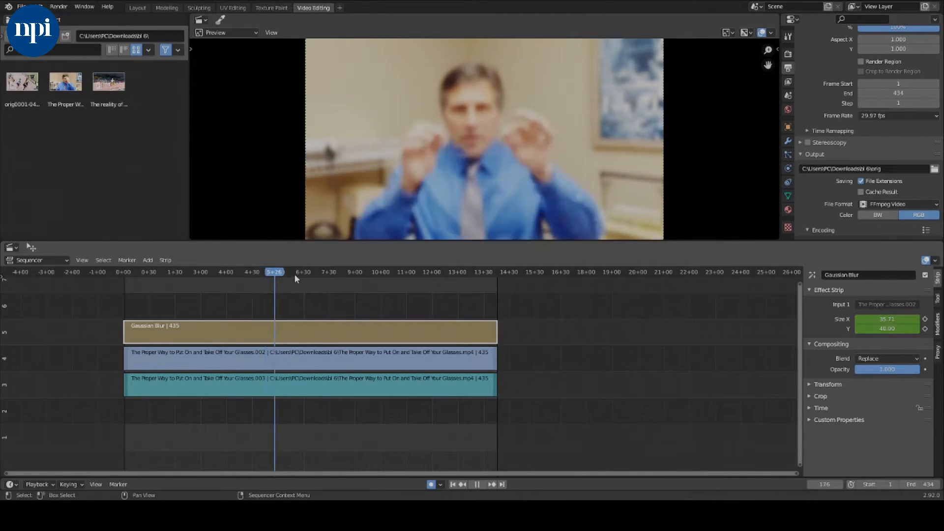
key("space")
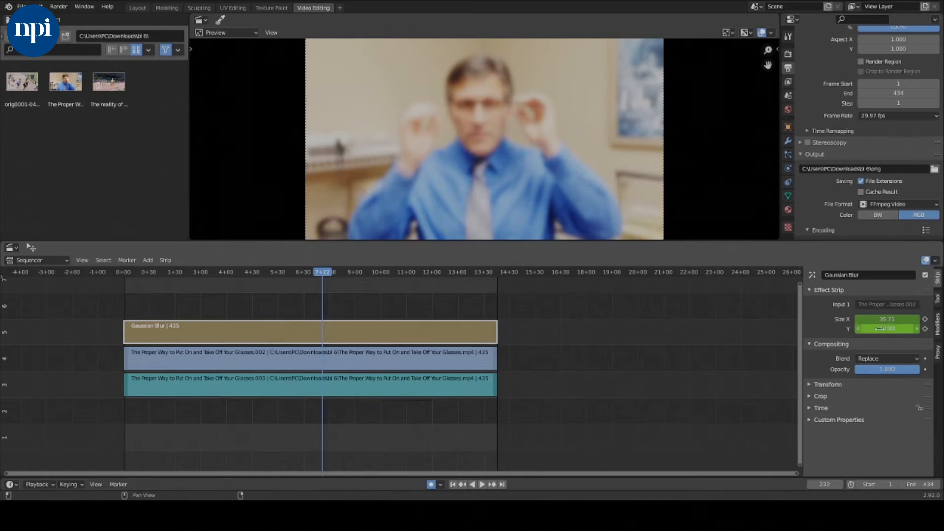
key("i")
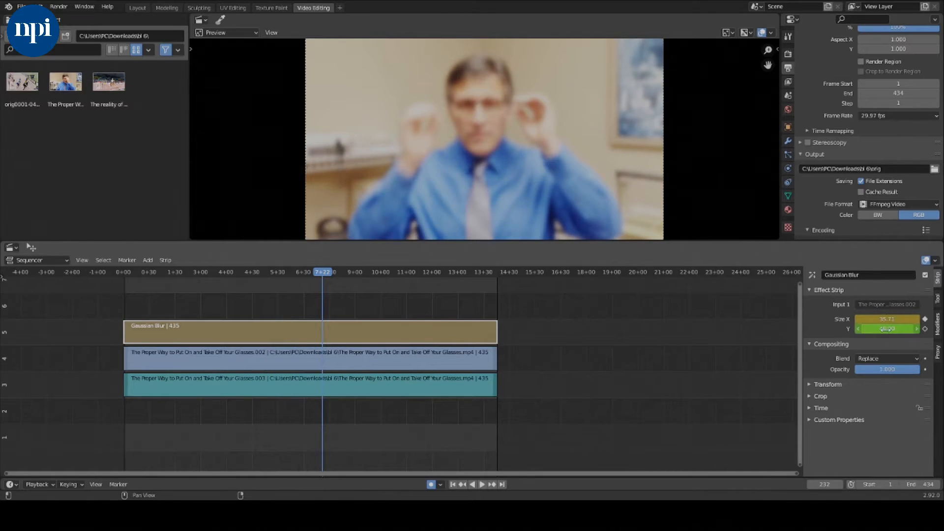
key("i")
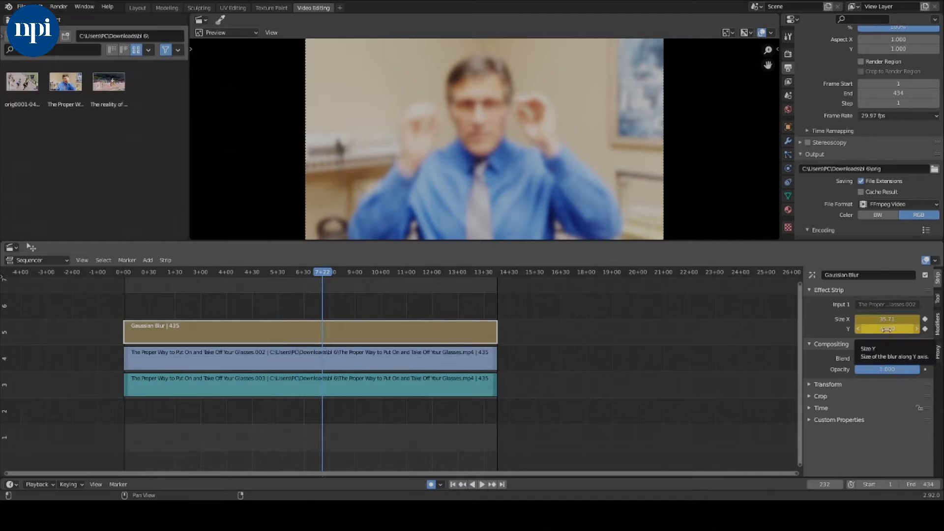
left_click(886, 329)
type("0")
key("Return")
left_click(887, 319)
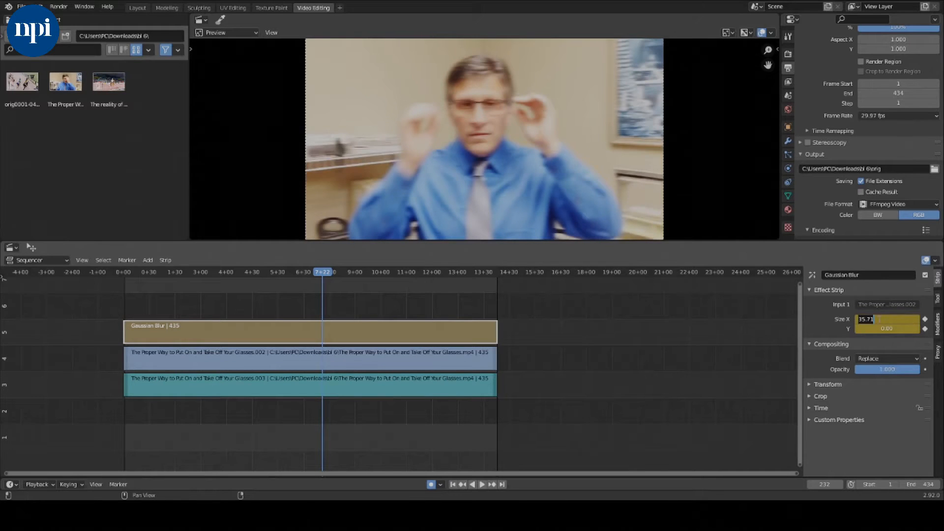
type("0")
key("Return")
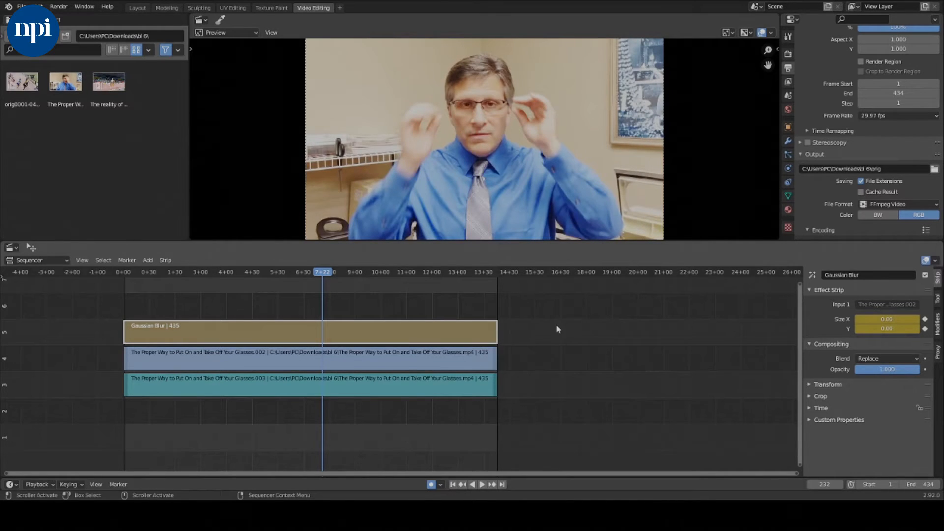
Scrub back before the blur keyframes and play the section to review the animated blur.
left_click(325, 274)
left_click_drag(324, 274, 260, 276)
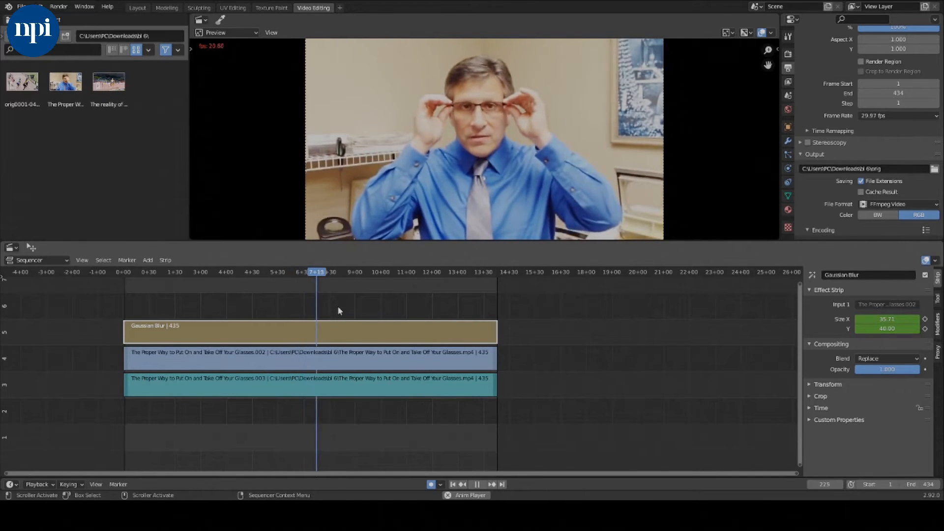
key("space")
Delete all strips from the sequencer and place the orig0001-0434.mp4 clip at frame 0.
left_click(347, 352)
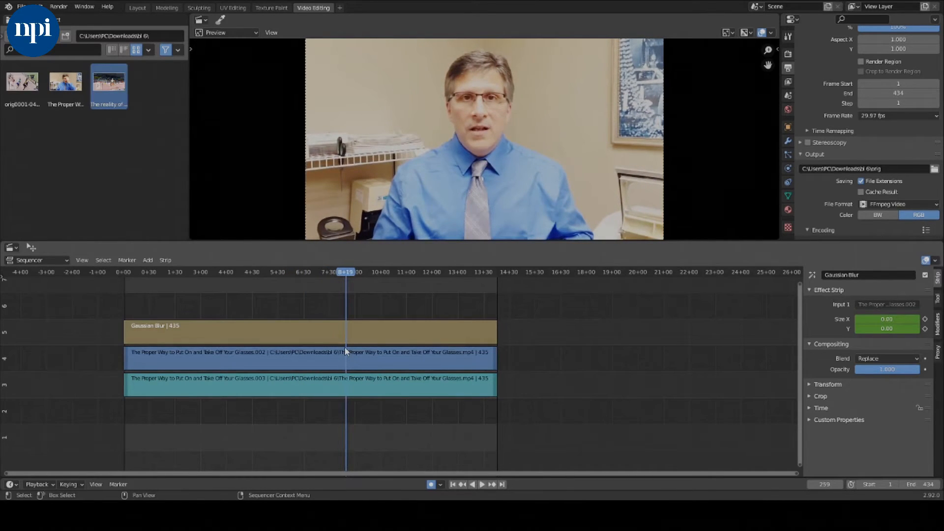
left_click_drag(543, 297, 53, 447)
key("Delete")
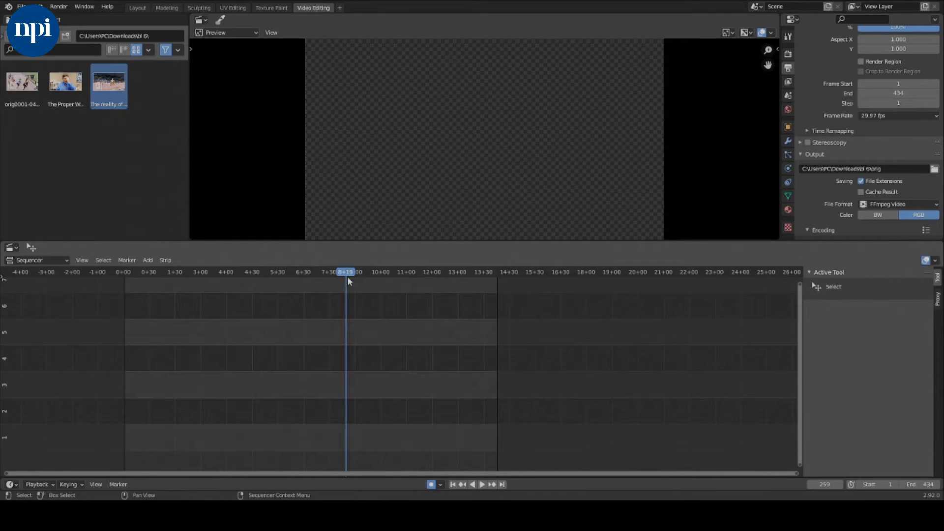
left_click_drag(347, 277, 111, 282)
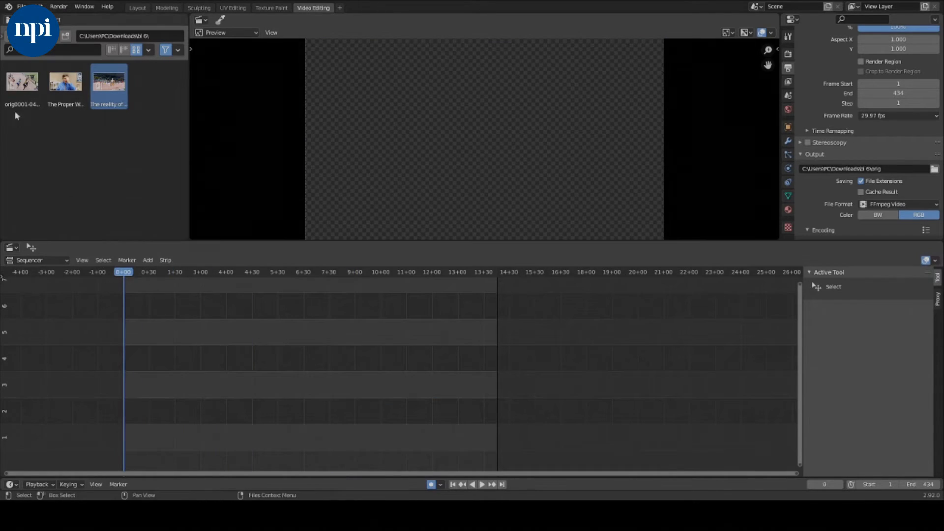
left_click_drag(22, 83, 167, 317)
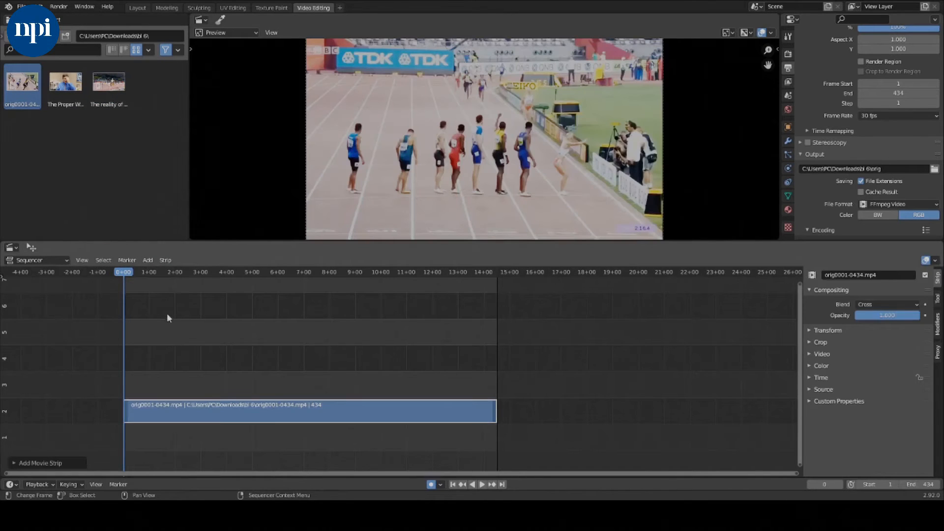
Play the race clip and scrub to frame 340 to examine the runner in blue and white.
key("space")
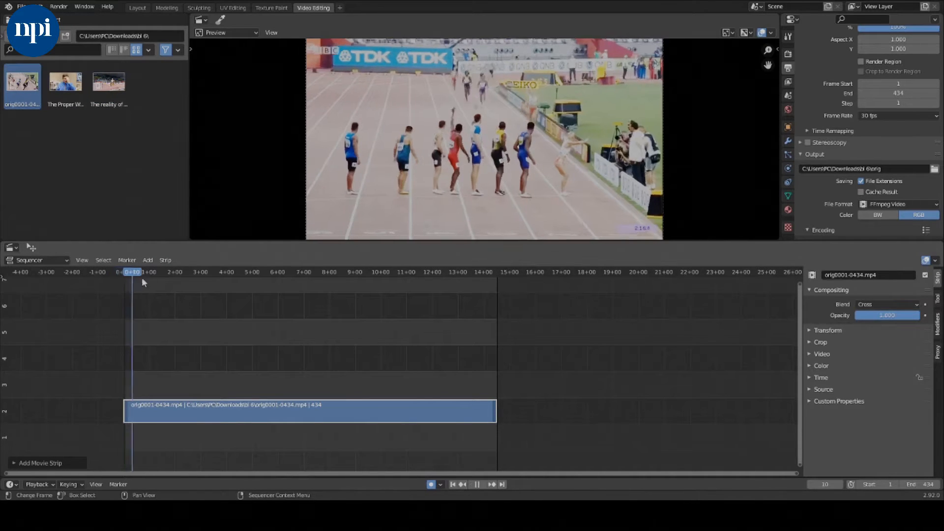
key("space")
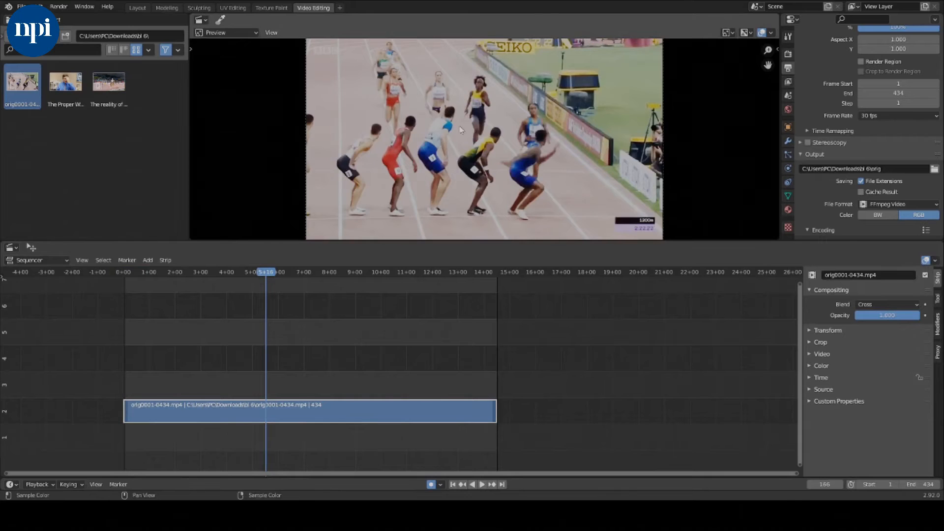
key("space")
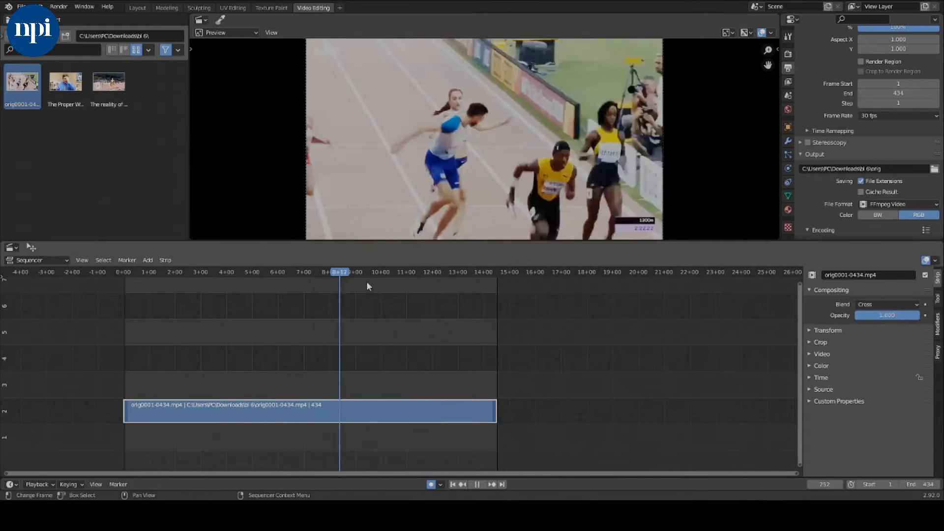
key("space")
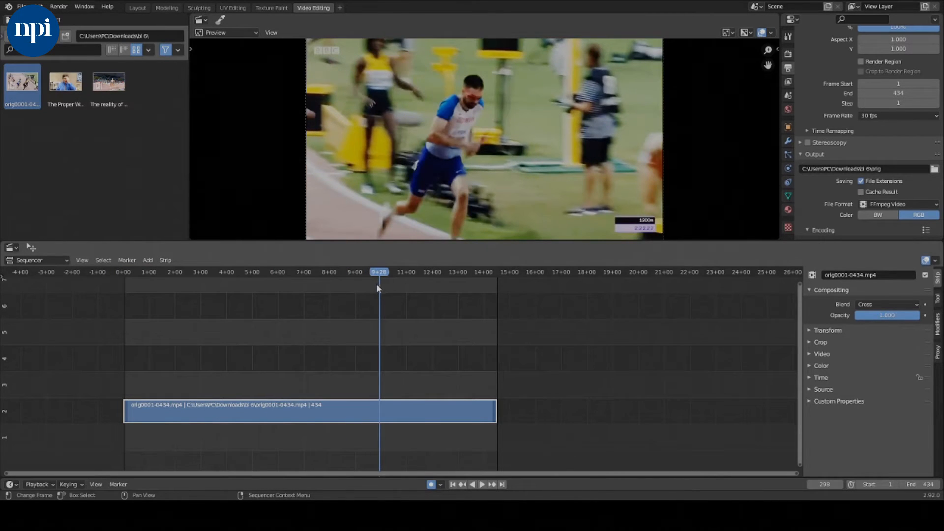
left_click_drag(380, 277, 415, 276)
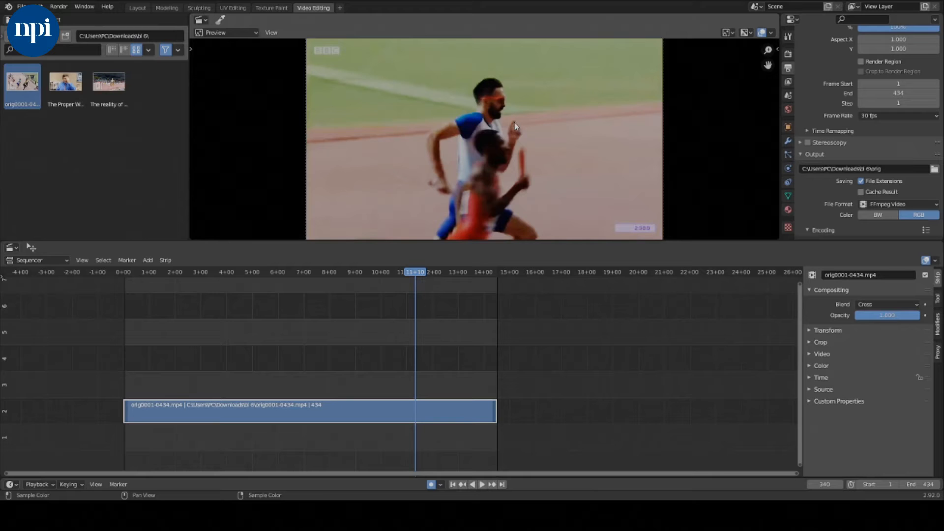
Add a VFX Masking workspace and enlarge its mask editor to cover the areas above it.
left_click(339, 8)
mouse_move(325, 58)
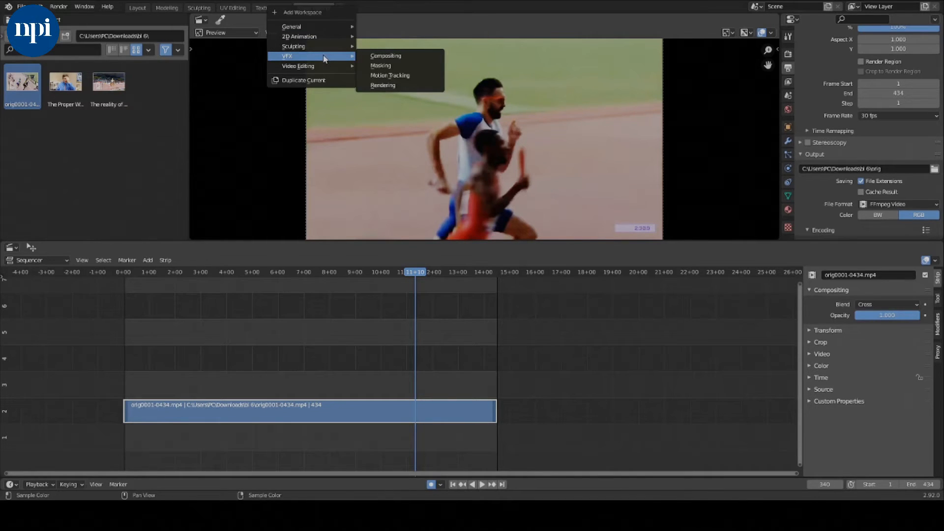
left_click(383, 66)
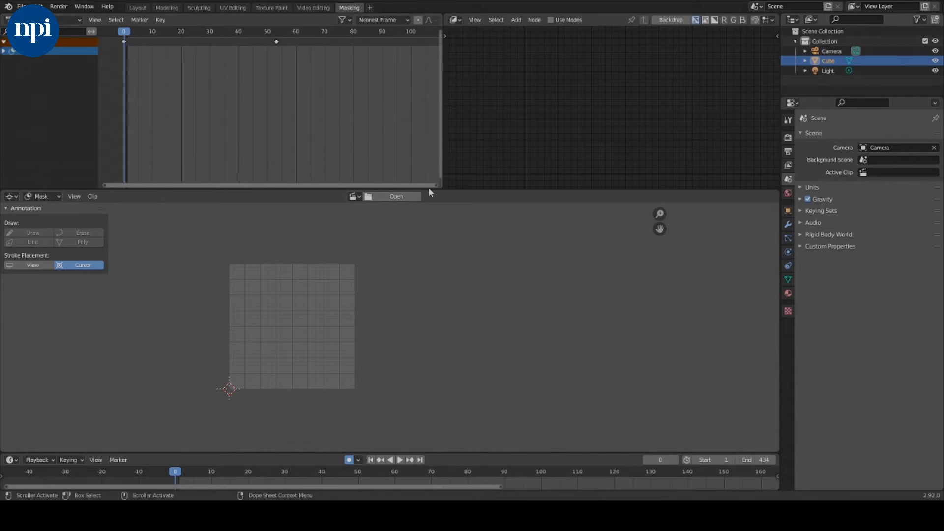
left_click_drag(429, 189, 422, 8)
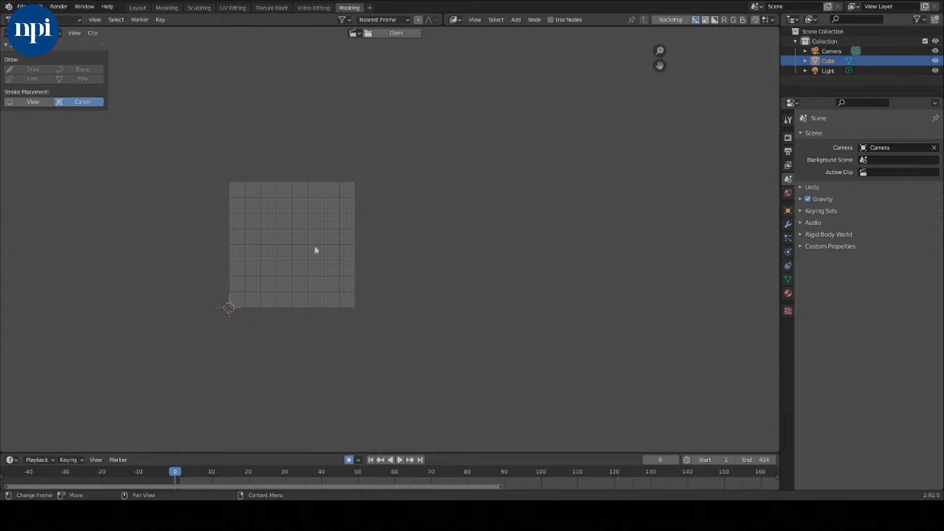
Load orig0001-0434.mp4 into the mask editor and play it briefly to check the footage.
double_click(381, 154)
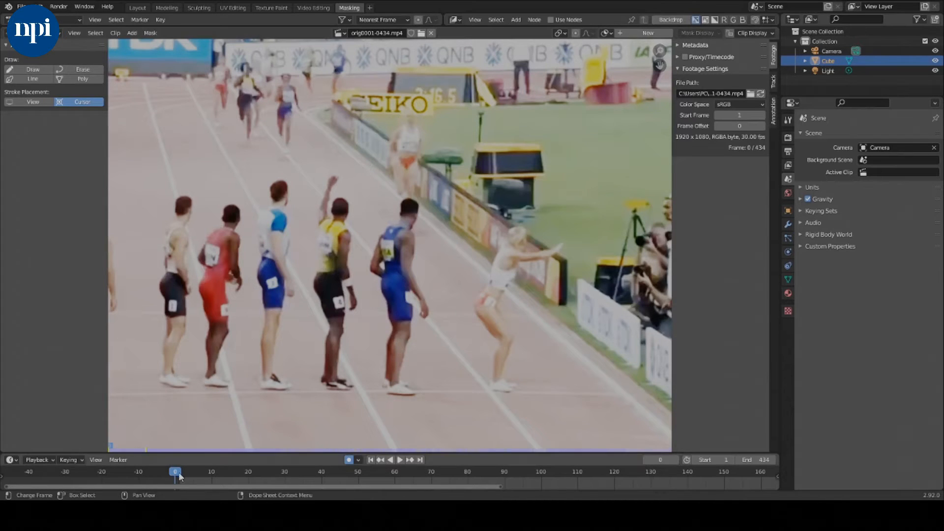
key("space")
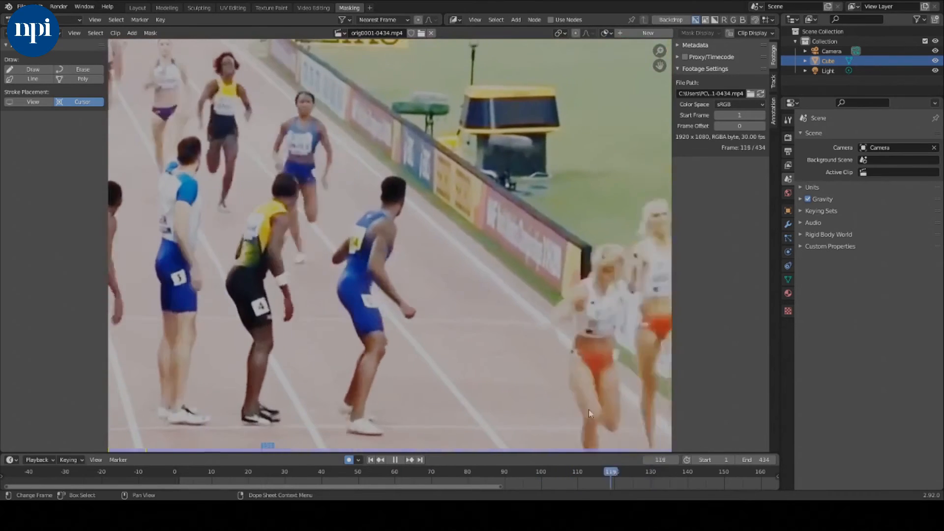
key("Escape")
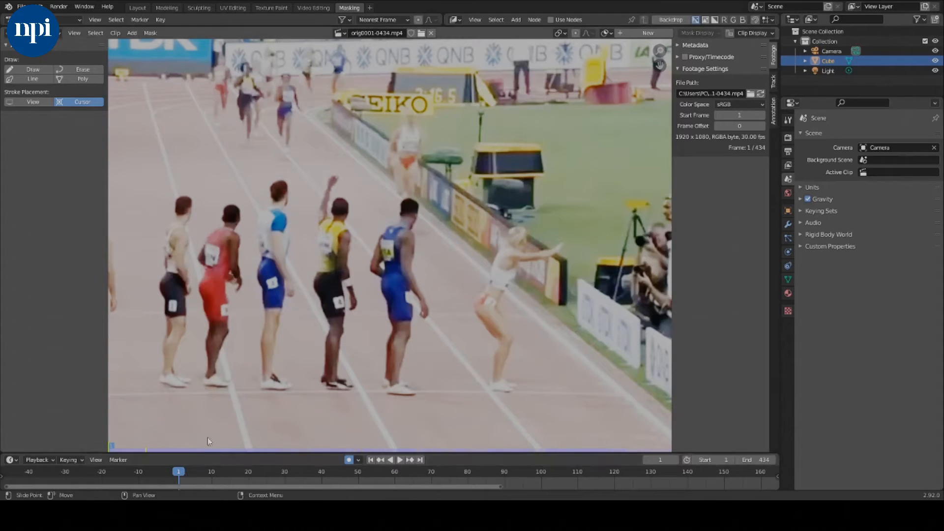
Draw a mask outline of about seven points around the head of the runner in blue and white at frame 1.
left_click(264, 196, "ctrl")
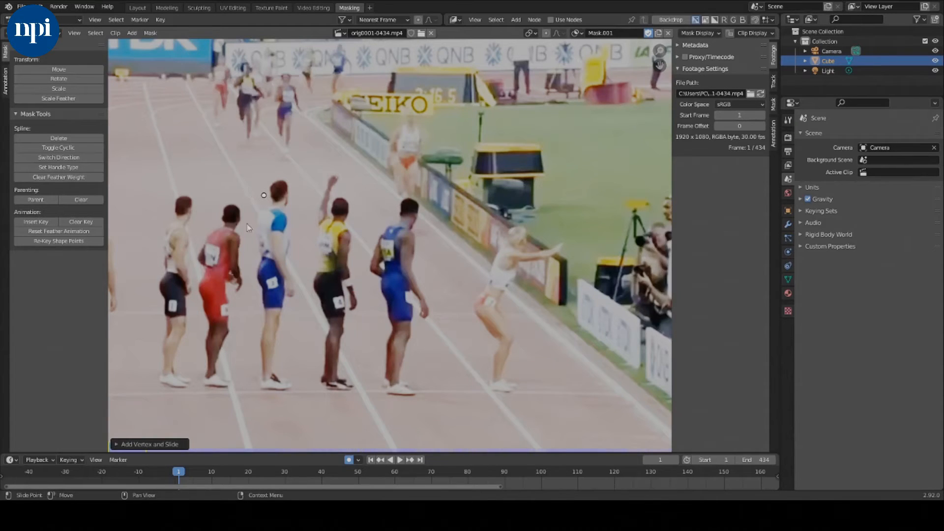
left_click_drag(266, 215, 280, 213, "ctrl")
left_click(289, 206, "ctrl")
left_click(293, 193, "ctrl")
left_click(296, 178, "ctrl")
left_click(283, 173, "ctrl")
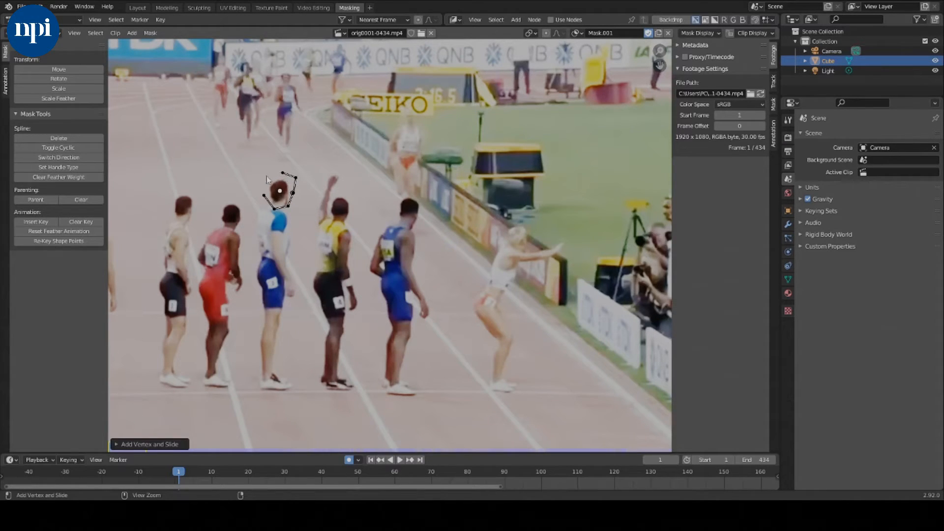
left_click(269, 179, "ctrl")
left_click(264, 195, "ctrl")
Play the clip to frame 91 to check the head mask against the runner, and widen the visible timeline range.
key("space")
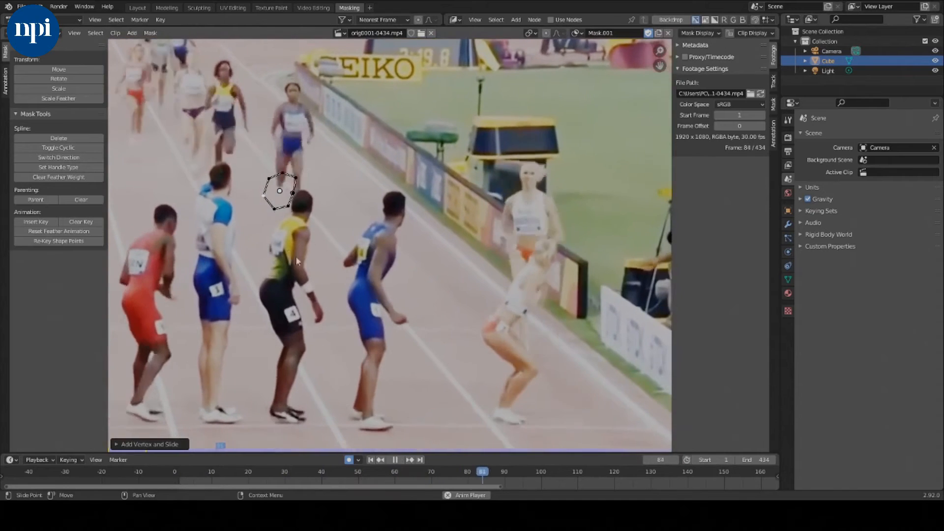
key("space")
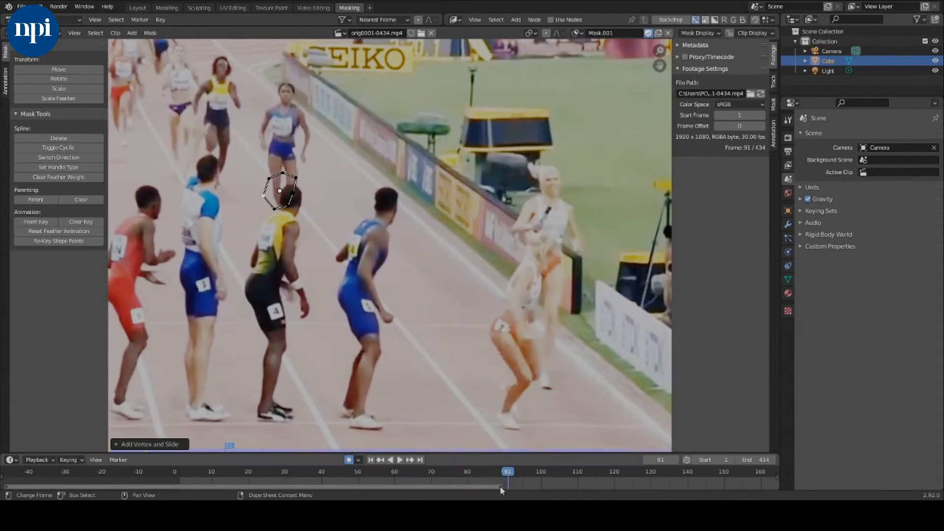
left_click_drag(500, 486, 725, 471)
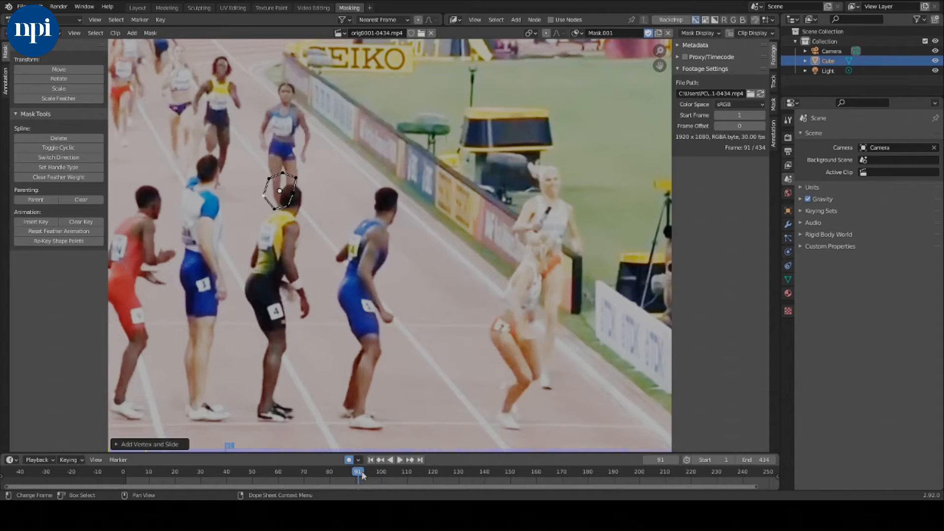
Return to frame 2, play to frame 58 and move the mask onto the runner's head there.
left_click_drag(359, 473, 129, 483)
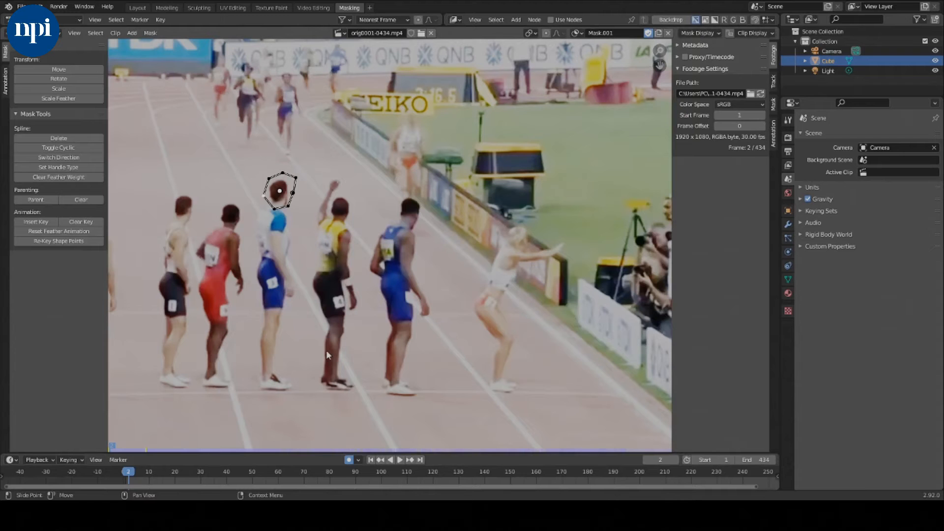
key("space")
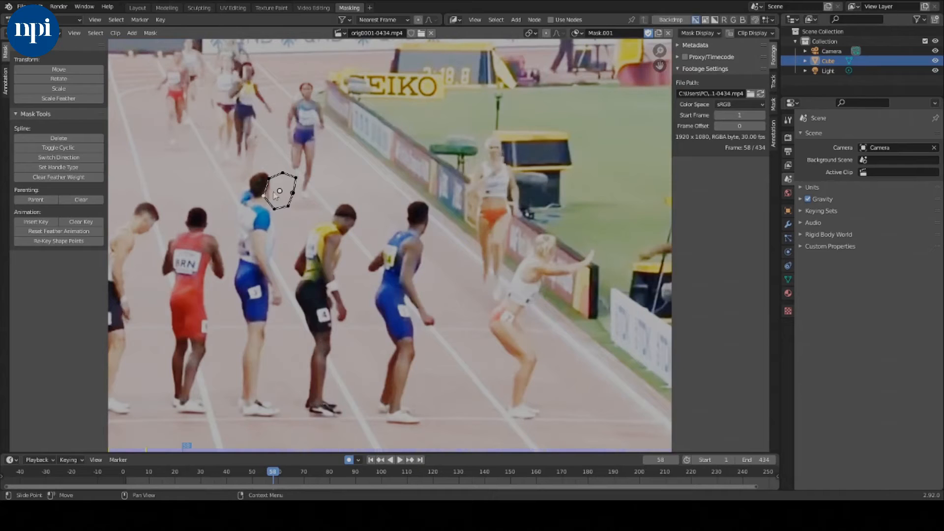
left_click_drag(279, 191, 270, 209)
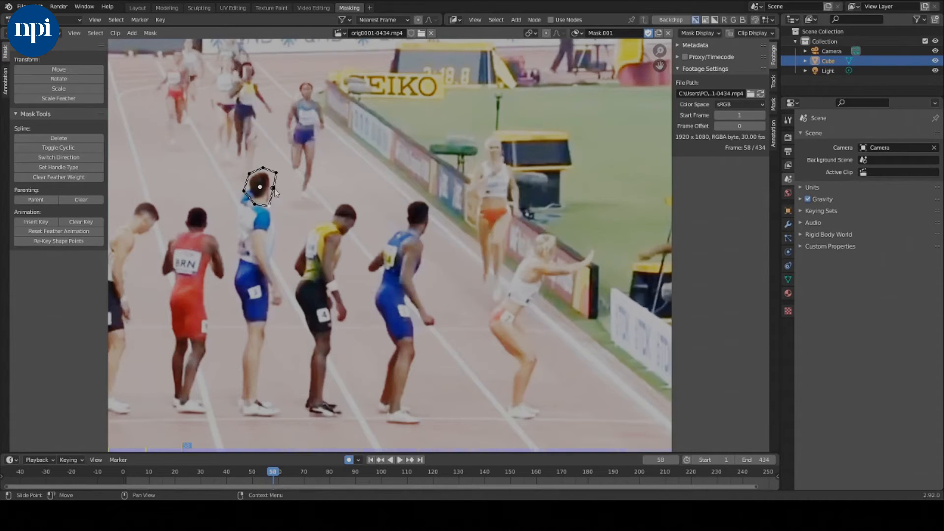
Step back frame by frame from 58 to 1 to examine how the mask follows the runner's head.
key("Left")
key("Left")
key("Left")
key("Left")
key("Left")
key("Left")
key("Left")
key("Left")
key("Left")
key("Left")
key("Left")
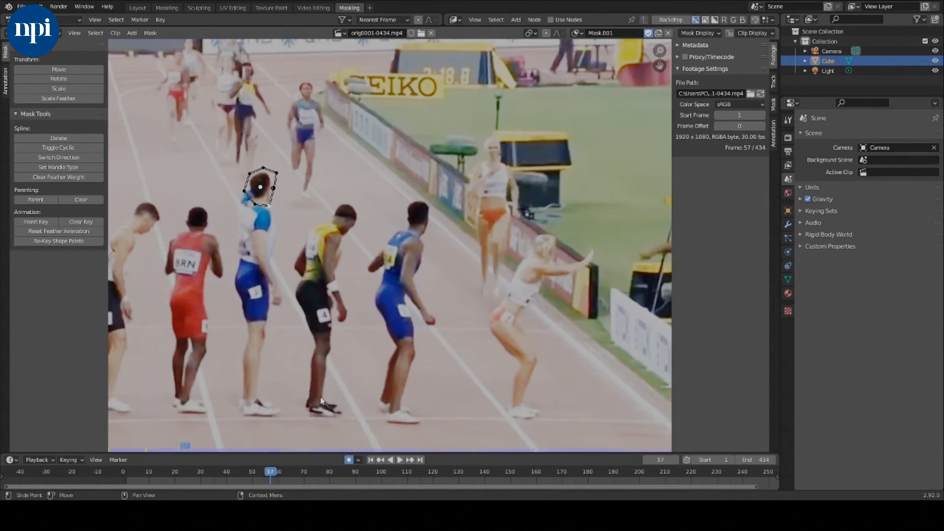
key("Left")
key("Left")
key("Left")
key("Left")
key("Left")
key("Left")
key("Left")
key("Left")
key("Left")
key("Left")
key("Left")
key("Left")
key("Left")
key("Left")
key("Left")
key("Left")
key("Left")
key("Left")
key("Left")
key("Left")
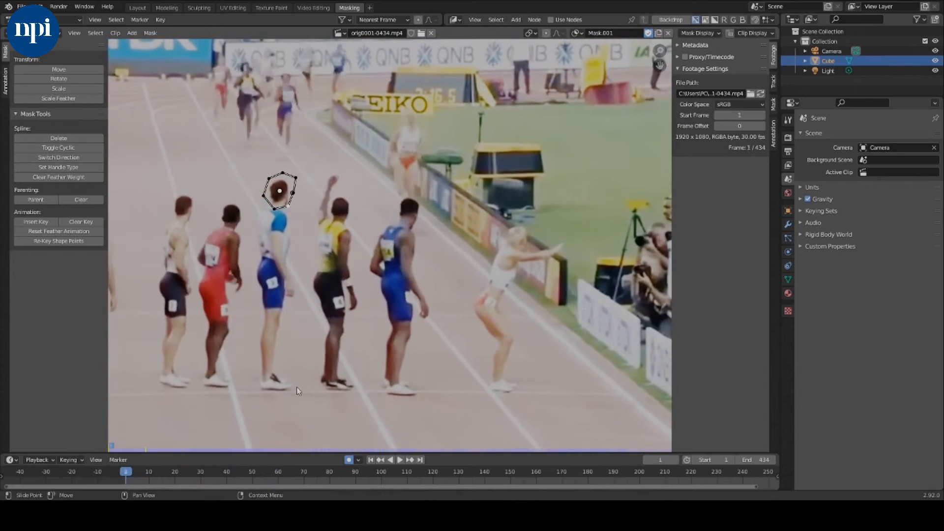
Reposition the mask over the head of the runner in blue and white at frame 90 and again at frame 109.
key("space")
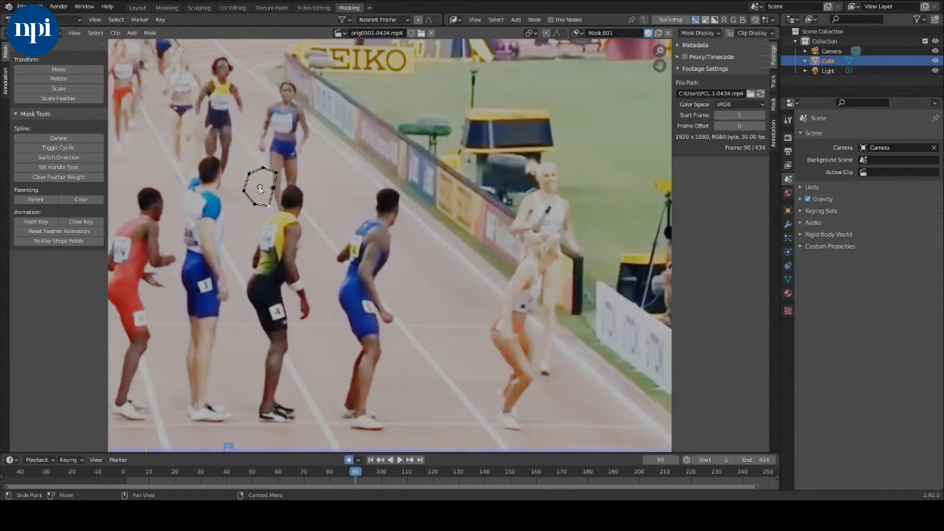
left_click_drag(260, 187, 211, 172)
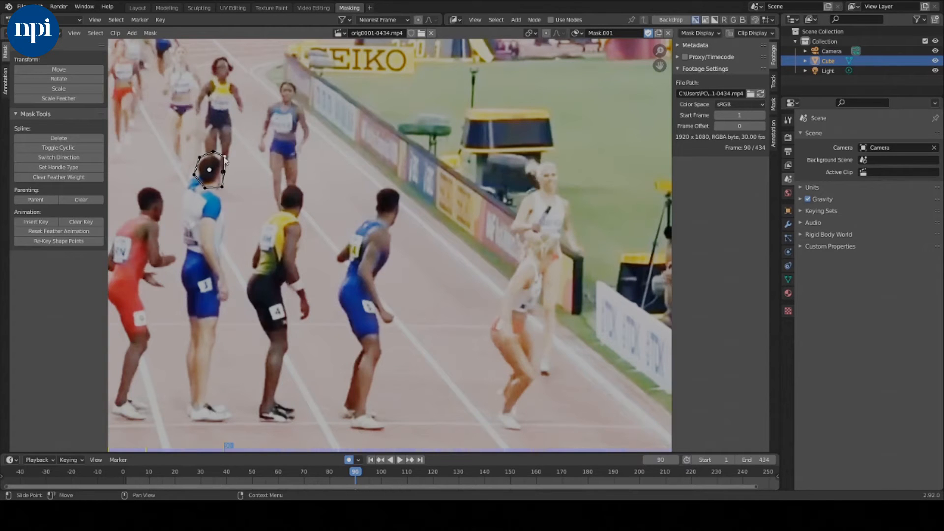
key("Right")
key("Right")
key("Right")
key("Right")
key("Right")
key("Right")
key("Right")
key("Right")
key("Right")
key("Right")
key("Right")
key("Right")
key("Right")
key("Right")
key("Right")
key("Right")
key("Right")
key("Right")
key("Right")
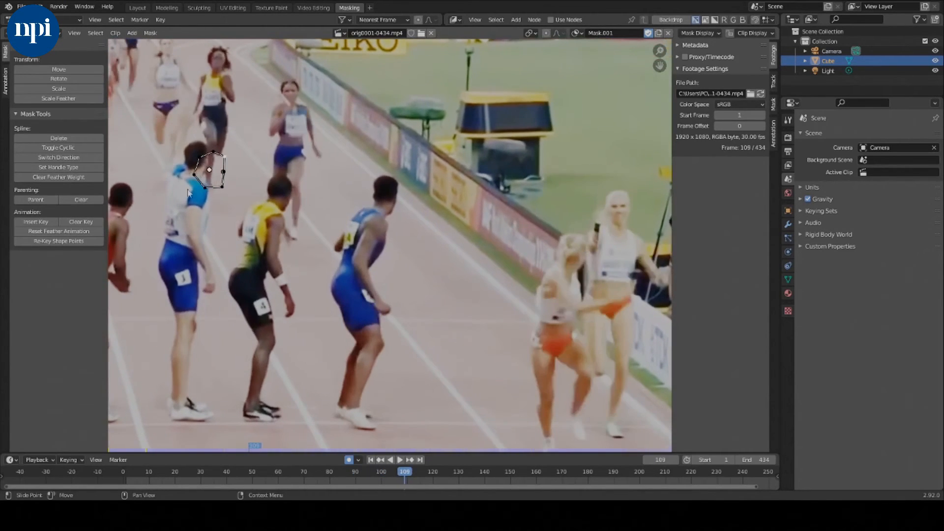
left_click_drag(209, 169, 196, 159)
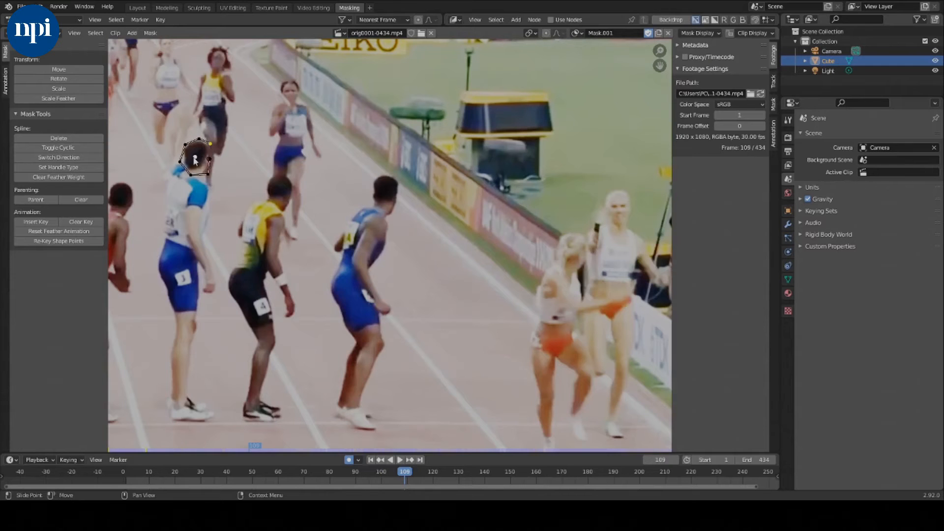
Advance to frame 145 and move the mask down onto the runner's head.
key("Right")
key("Right")
key("Right")
key("Right")
key("Right")
key("Right")
key("Right")
key("Right")
key("Right")
key("Right")
key("Right")
key("Right")
key("Right")
key("Right")
key("Right")
key("Right")
key("Right")
key("Right")
key("Right")
key("Right")
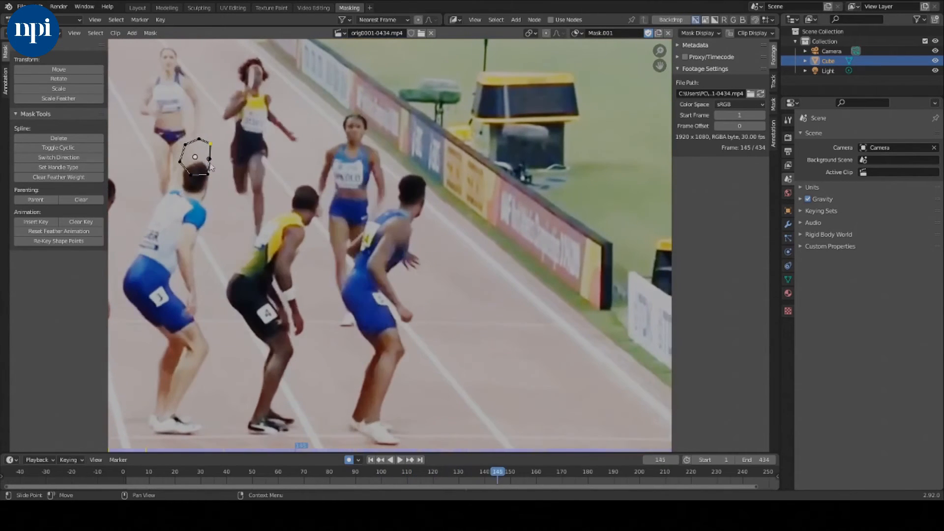
left_click_drag(196, 159, 197, 180)
Step back to frame 137 and move the mask up onto the runner's head.
key("Left")
key("Left")
key("Left")
key("Left")
key("Left")
key("Left")
key("Left")
key("Left")
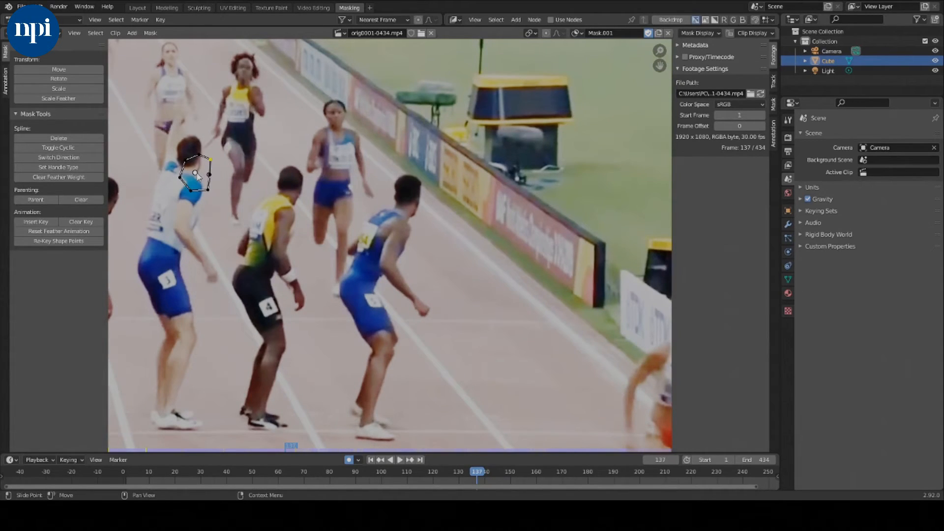
left_click_drag(196, 175, 190, 156)
Step back to frame 131 and shift the mask slightly to enclose the runner's head.
key("Left")
key("Left")
key("Left")
key("Left")
key("Left")
key("Left")
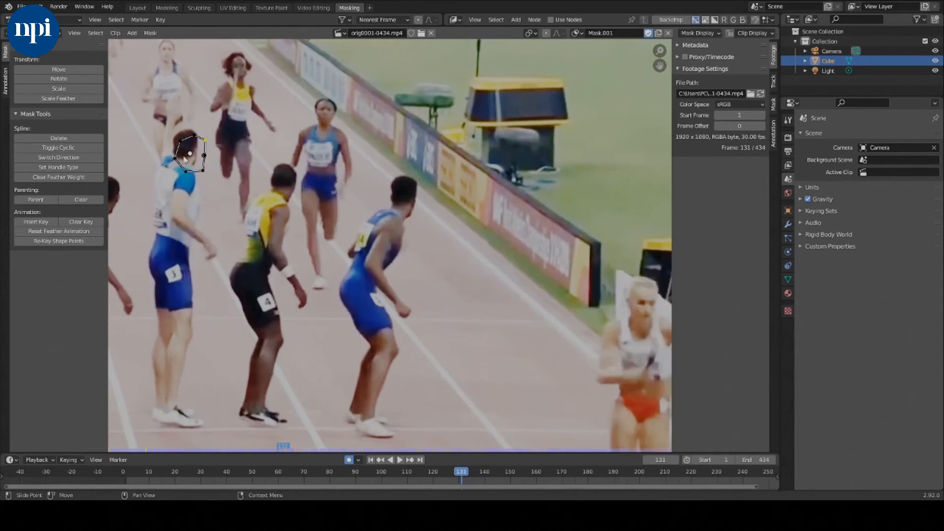
left_click_drag(186, 157, 187, 151)
Step back to frame 116 to check the mask on the runner's head, and widen the visible timeline range further.
key("Left")
key("Left")
key("Left")
key("Left")
key("Left")
key("Left")
key("Left")
key("Left")
key("Left")
key("Left")
key("Left")
key("Left")
key("Left")
key("Left")
key("Left")
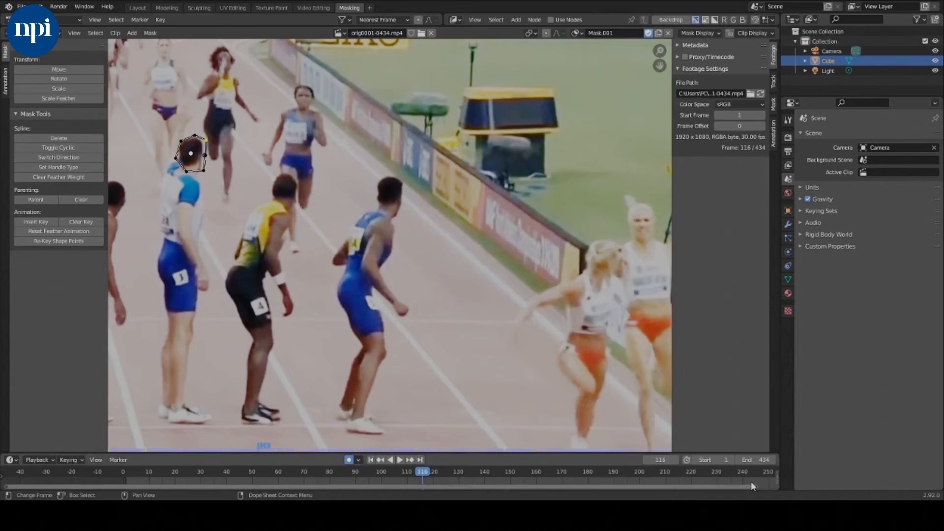
left_click_drag(756, 486, 534, 479)
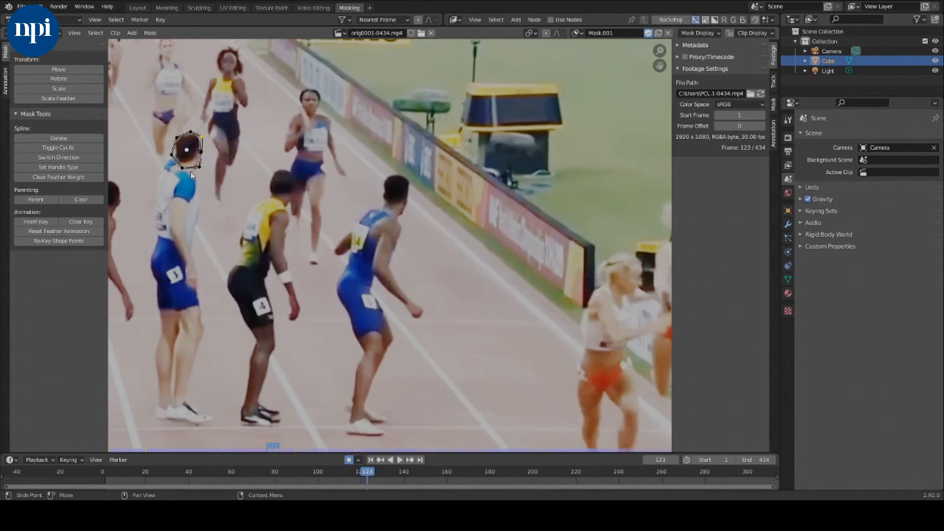
Advance through the frames after 123 and move the mask down onto the runner's lowered head.
key("Right")
key("Right")
key("Right")
key("Right")
key("Right")
key("Right")
key("Right")
key("Right")
key("Right")
key("Right")
key("Right")
key("Right")
key("Right")
key("Right")
key("Right")
key("Right")
key("Right")
key("Right")
key("Right")
left_click_drag(187, 150, 198, 171)
Step forward and back through the following frames to frame 154, checking the mask's fit on the runner's head.
key("Right")
key("Right")
key("Right")
key("Right")
key("Right")
key("Right")
key("Right")
key("Right")
key("Right")
key("Right")
key("Right")
key("Right")
key("Right")
key("Right")
key("Right")
key("Right")
key("Right")
key("Right")
key("Right")
key("Right")
key("Right")
key("Right")
key("Right")
key("Right")
key("Right")
key("Left")
key("Left")
key("Left")
key("Left")
key("Left")
key("Left")
key("Left")
key("Left")
key("Left")
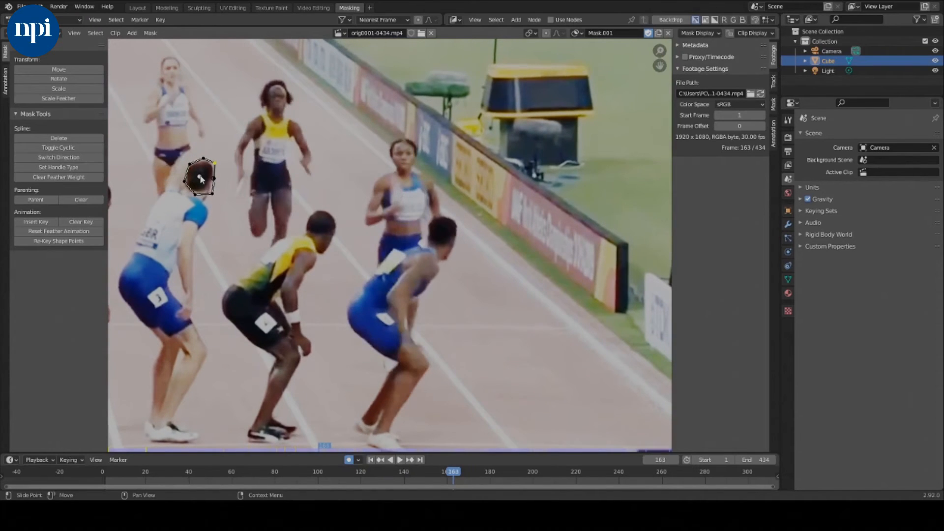
key("Left")
key("Left")
key("Left")
key("Left")
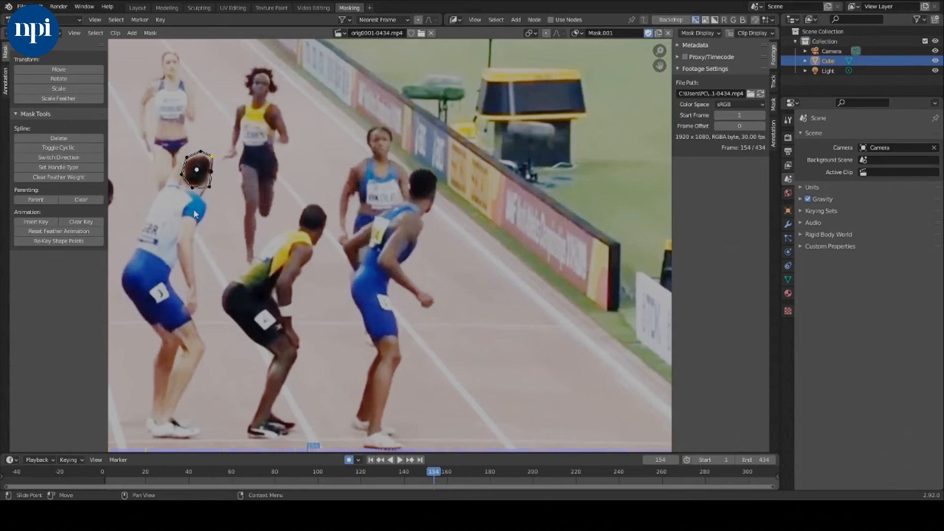
Play the clip from frame 0 and stop at frame 239 to review how the mask tracks the head.
key("space")
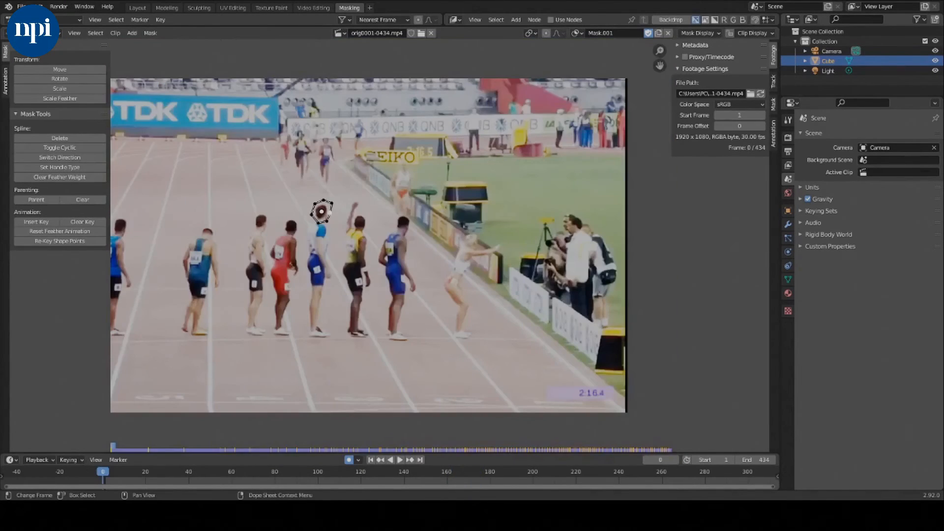
key("space")
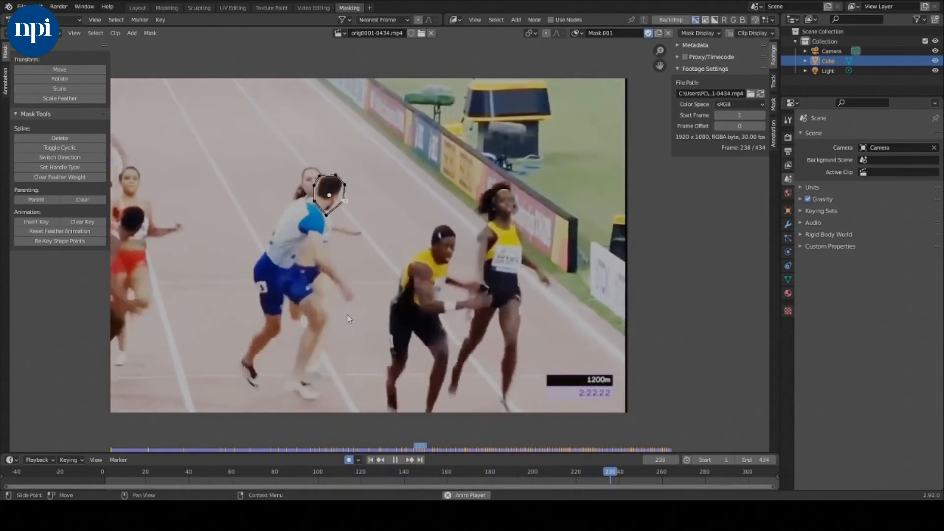
key("space")
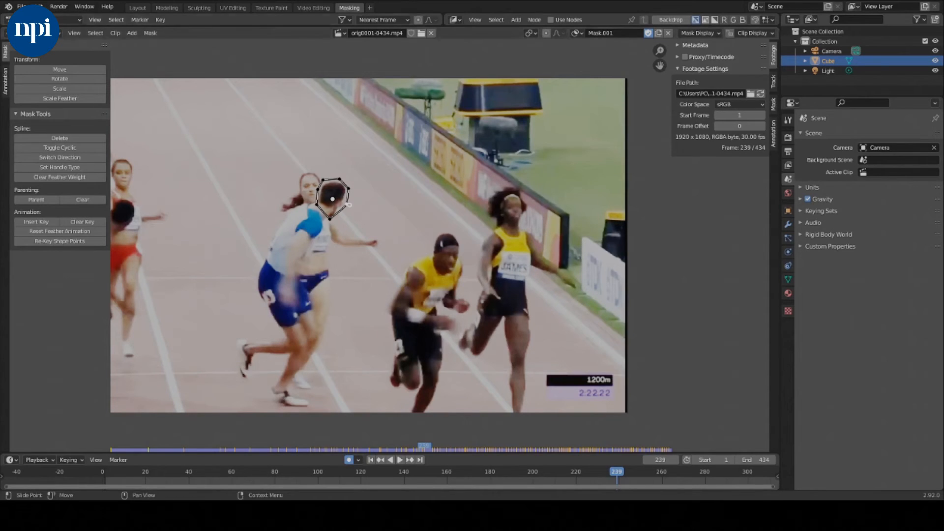
Save the project and open the mask list to check which mask belongs to the race clip.
left_click(21, 6)
left_click(41, 71)
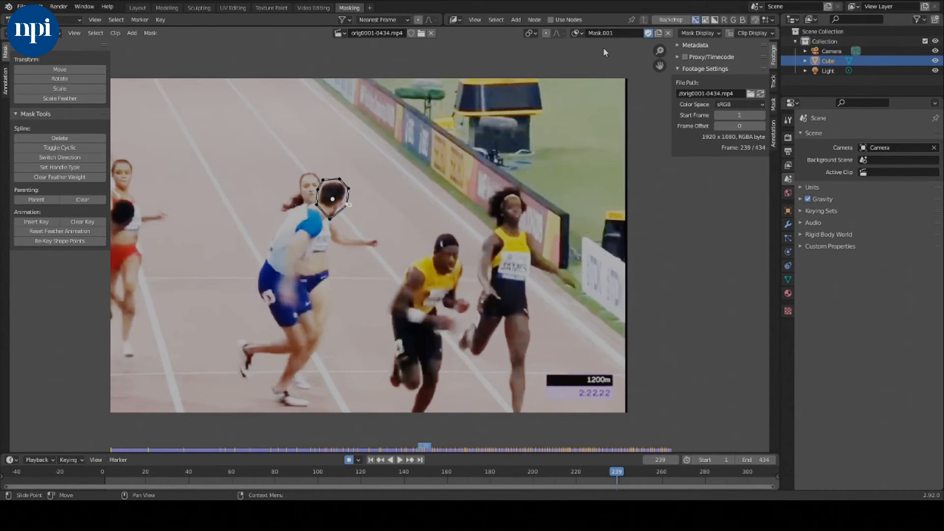
left_click(613, 33)
left_click(578, 34)
left_click(578, 35)
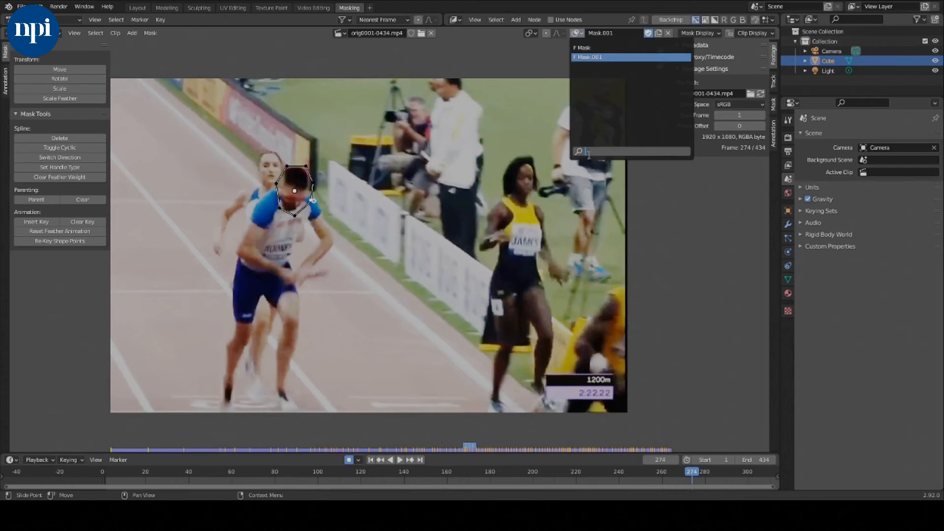
In the Video Editing workspace, add an adjustment layer strip and move it to channel 4 above the race clip.
left_click(313, 8)
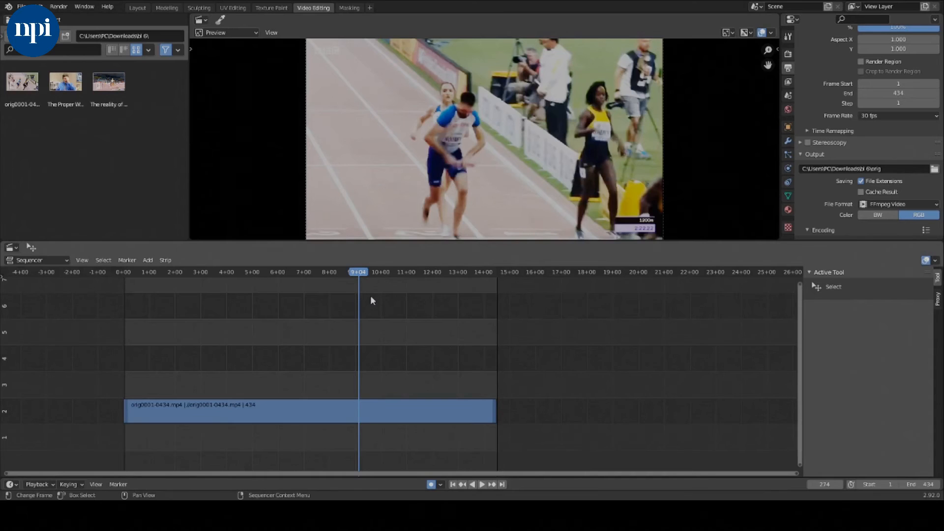
left_click(275, 405)
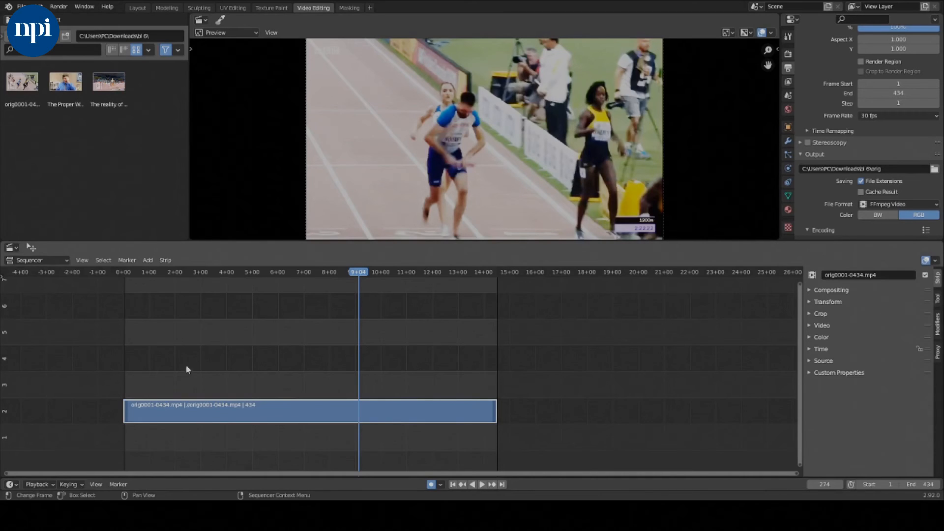
left_click(147, 261)
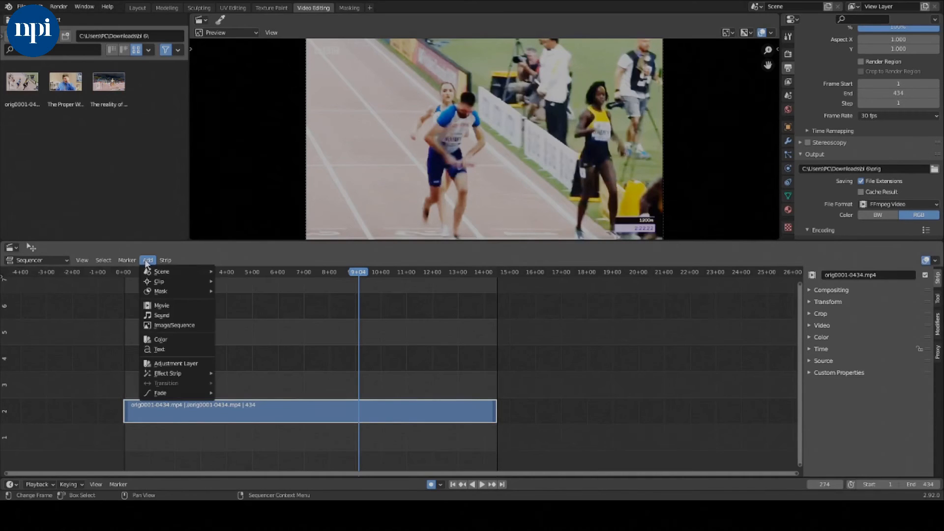
left_click(177, 364)
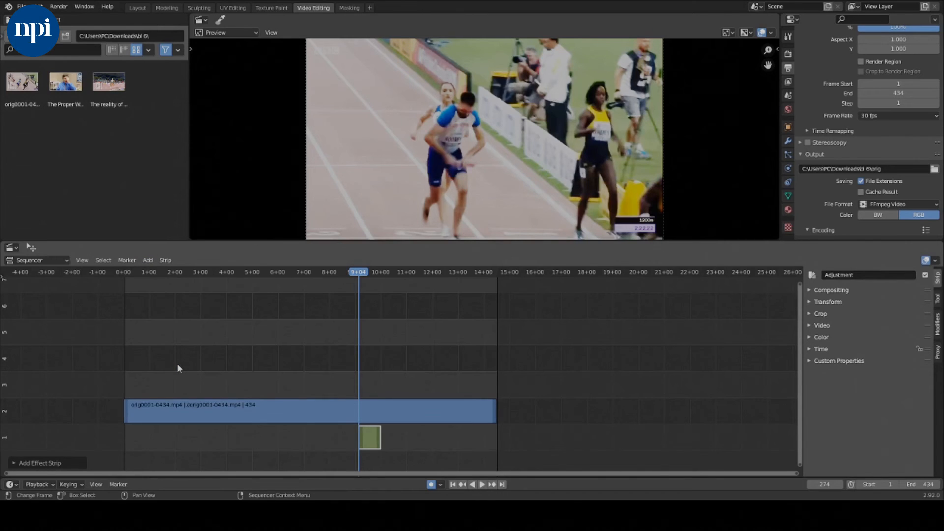
left_click_drag(372, 438, 366, 351)
Return the playhead to frame 0 and extend the adjustment strip's start back to the beginning of the clip.
left_click_drag(358, 274, 121, 302)
key("space")
key("space")
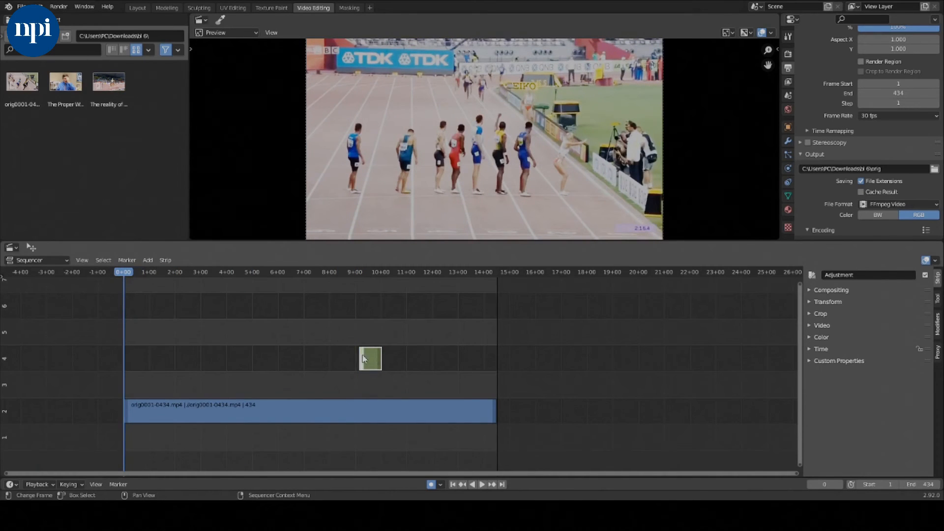
left_click_drag(363, 359, 125, 363)
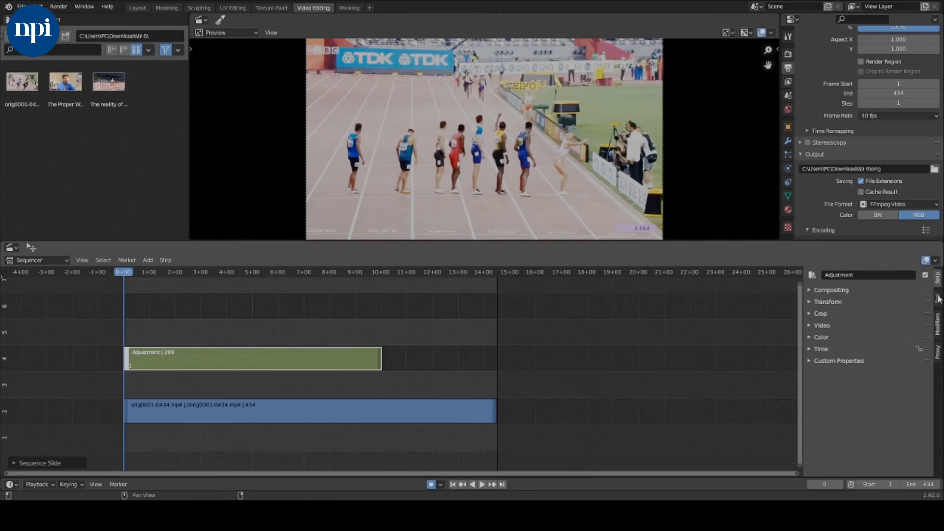
Add a Mask modifier to the adjustment strip, with input type Mask and Mask.001 as the mask.
left_click(939, 327)
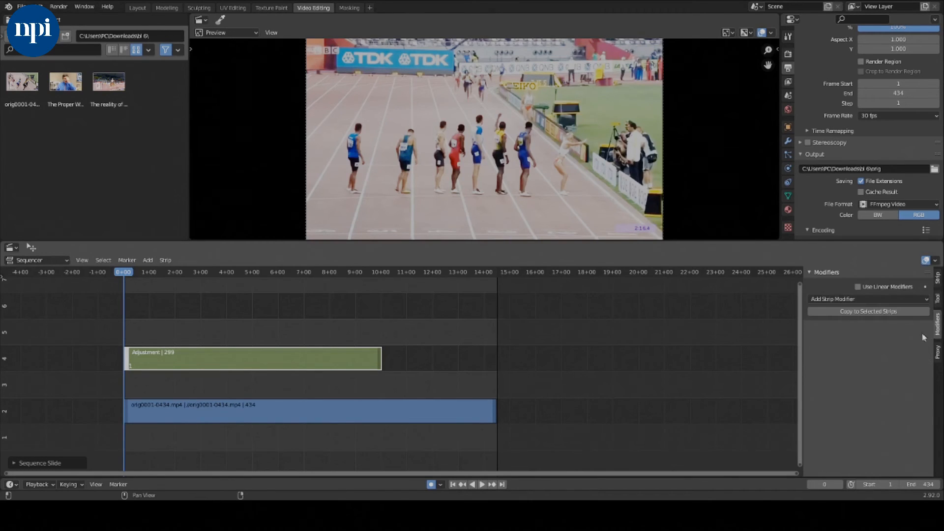
left_click(859, 300)
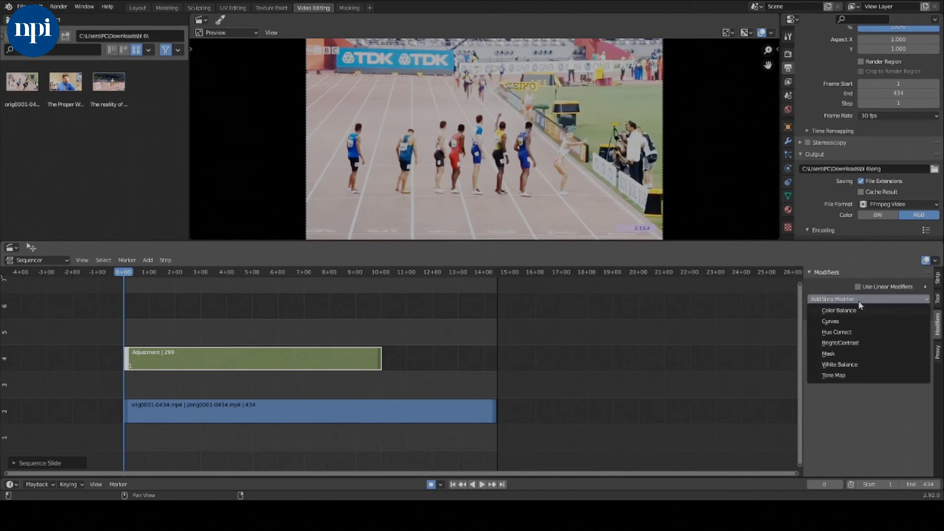
left_click(842, 354)
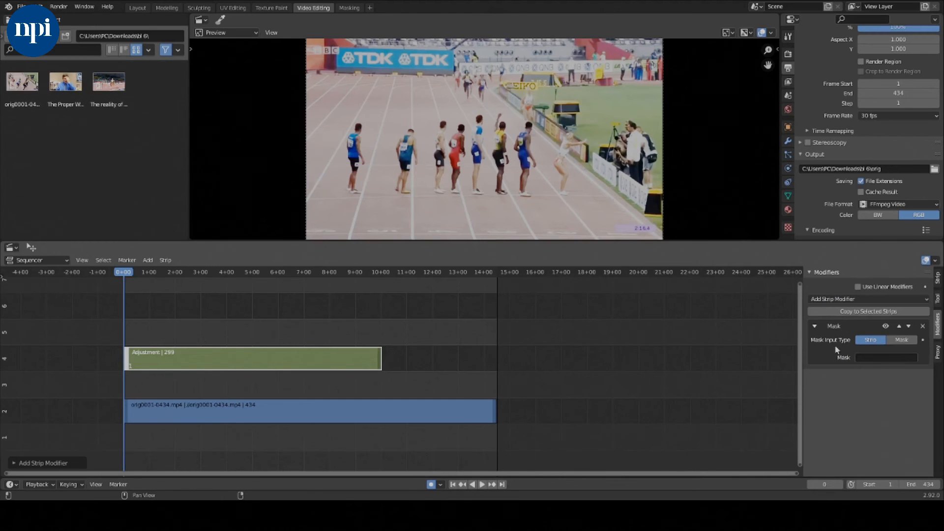
left_click(903, 341)
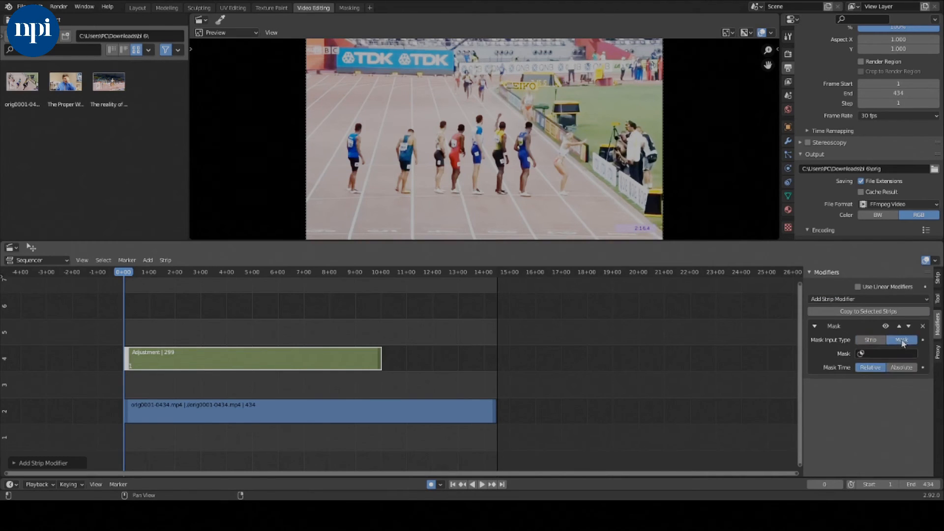
left_click(865, 354)
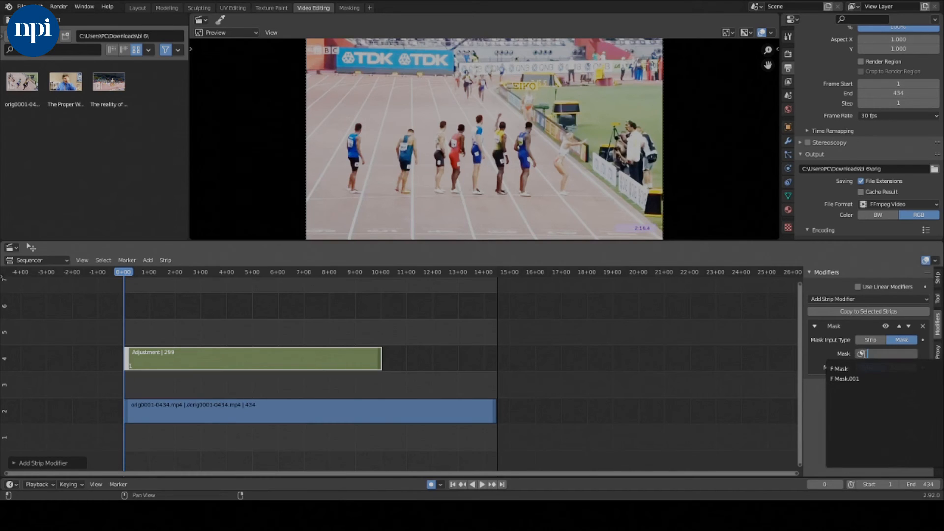
left_click(853, 379)
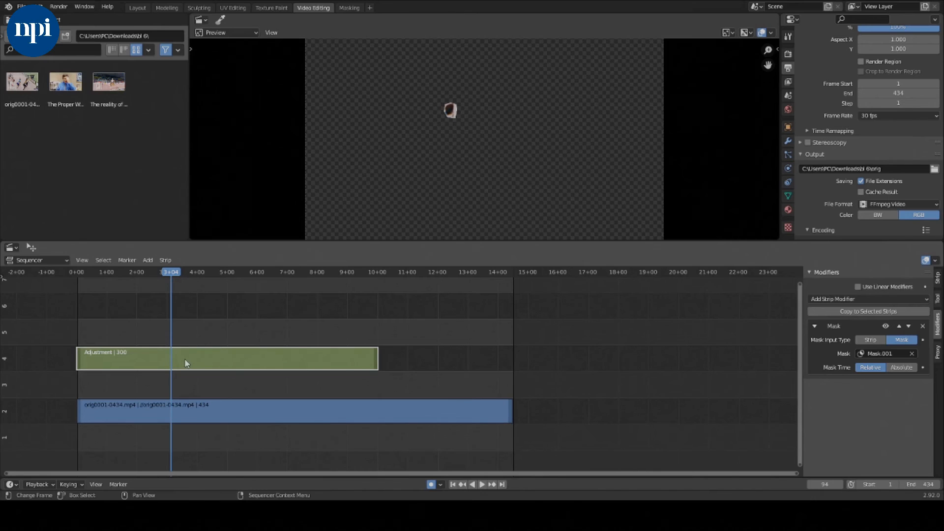
Try starting the adjustment strip about 50 frames later, then slide it back to the start of the clip.
left_click_drag(188, 364, 248, 358)
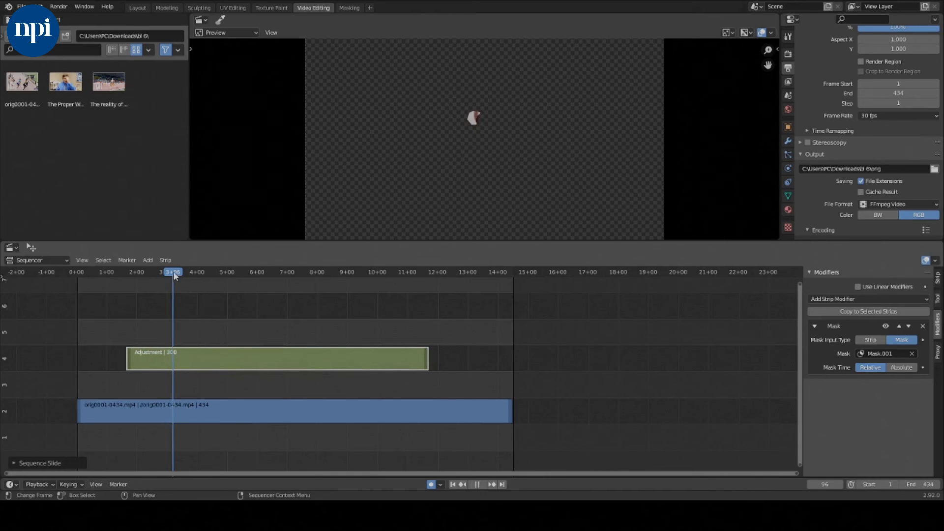
left_click(106, 285)
key("space")
left_click_drag(107, 285, 77, 294)
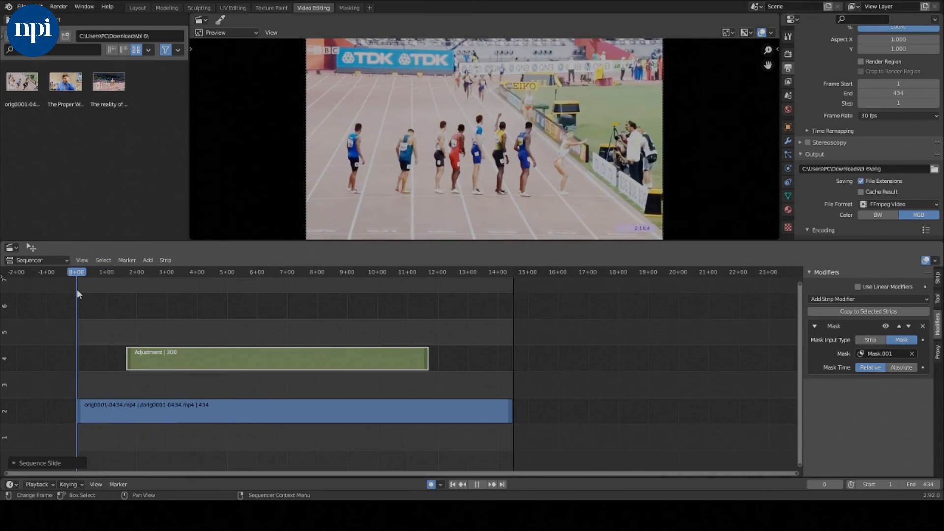
key("space")
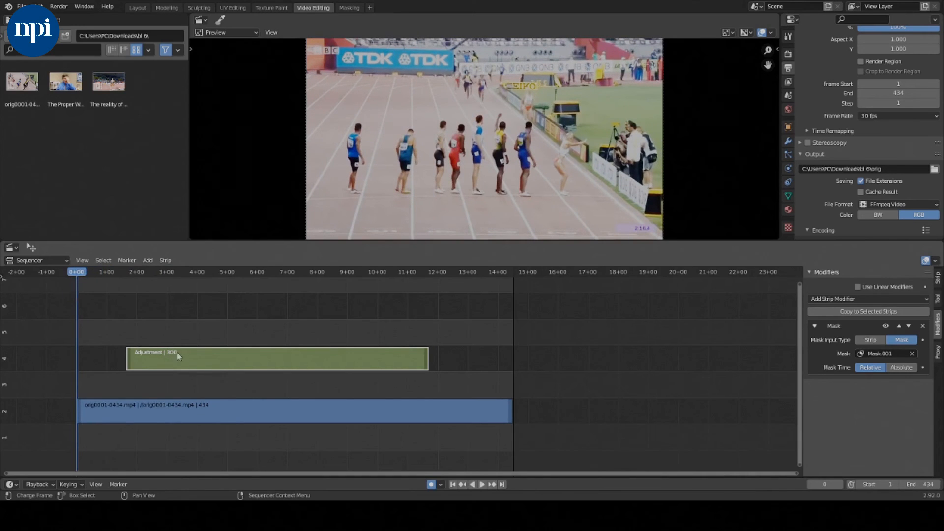
key("g")
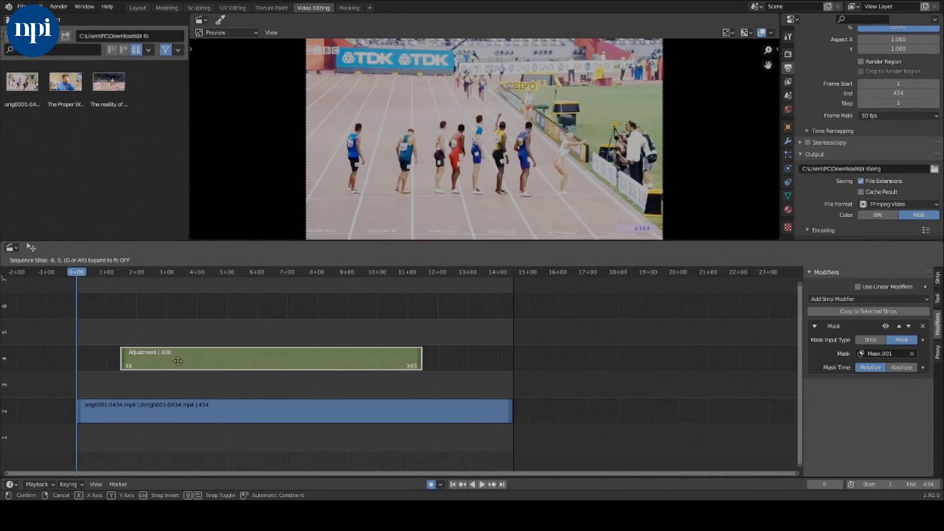
left_click(135, 366)
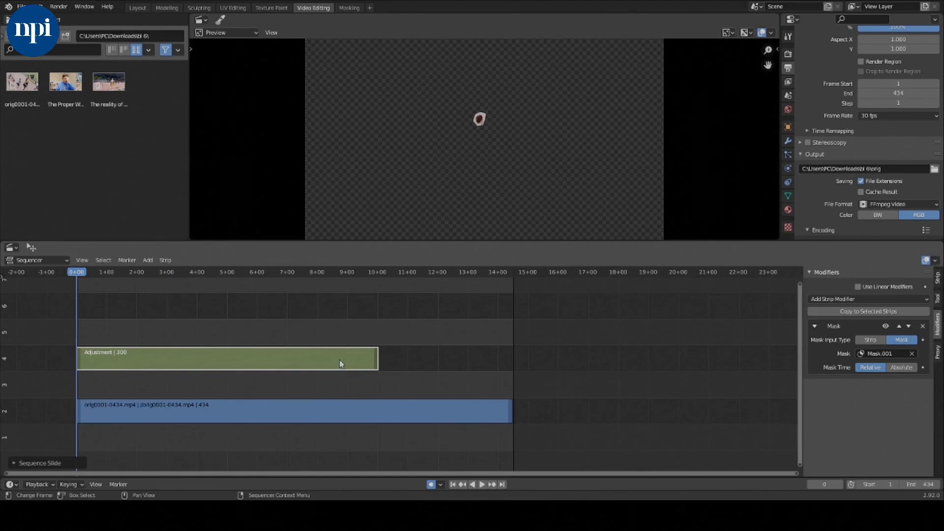
Preview the masked footage up to frame 165 and extend the adjustment strip's end to frame 434.
key("space")
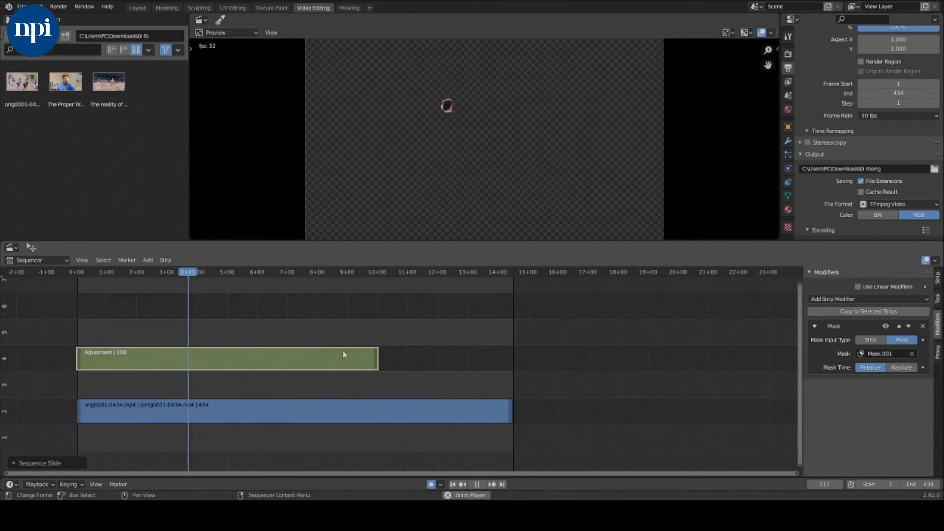
key("space")
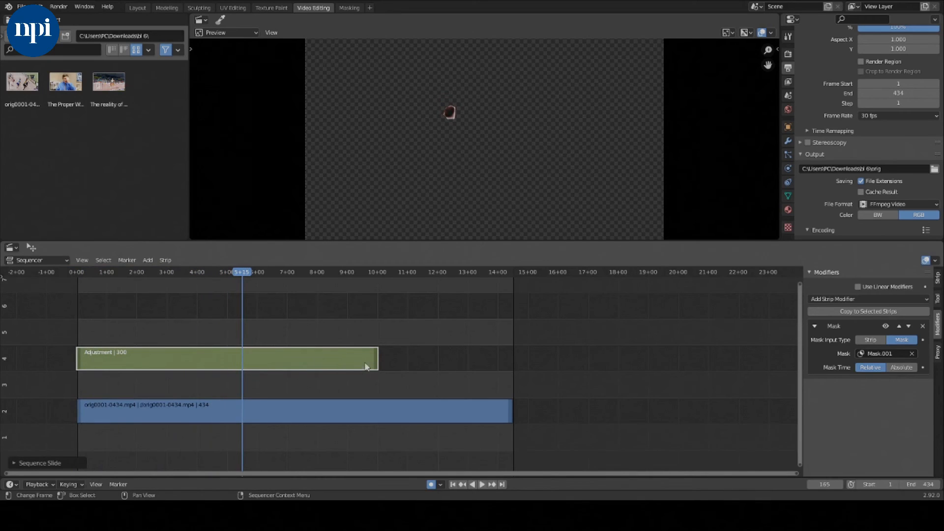
left_click_drag(376, 362, 513, 364)
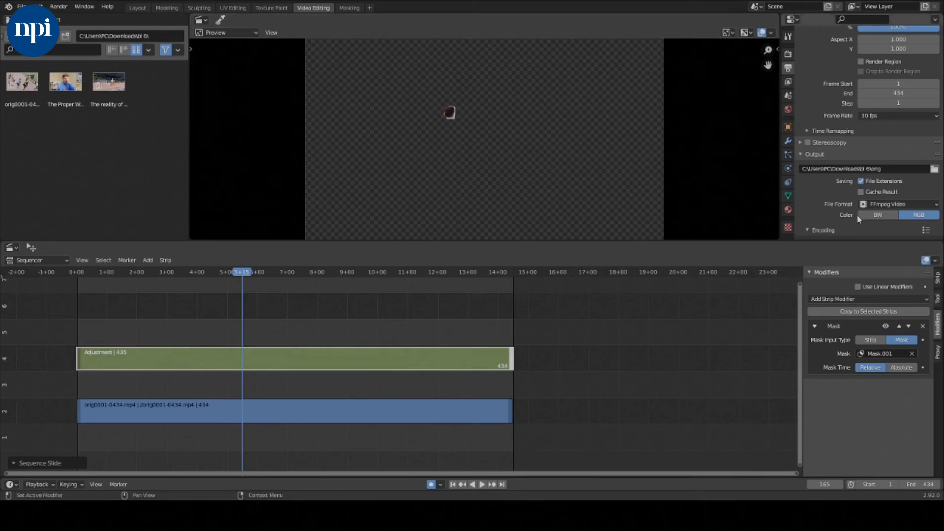
Show the adjustment strip's transform and compositing settings, and set its blend mode to Over Drop.
left_click(937, 278)
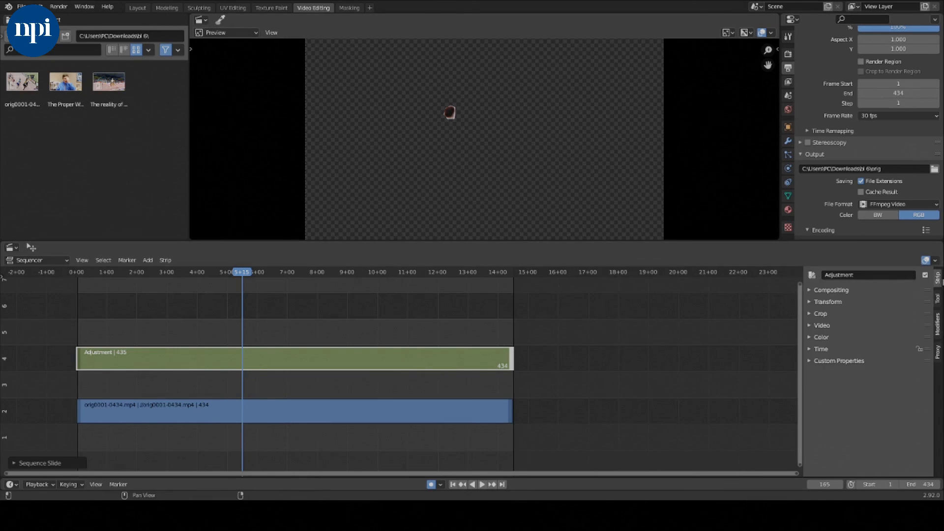
left_click(829, 301)
left_click(844, 293)
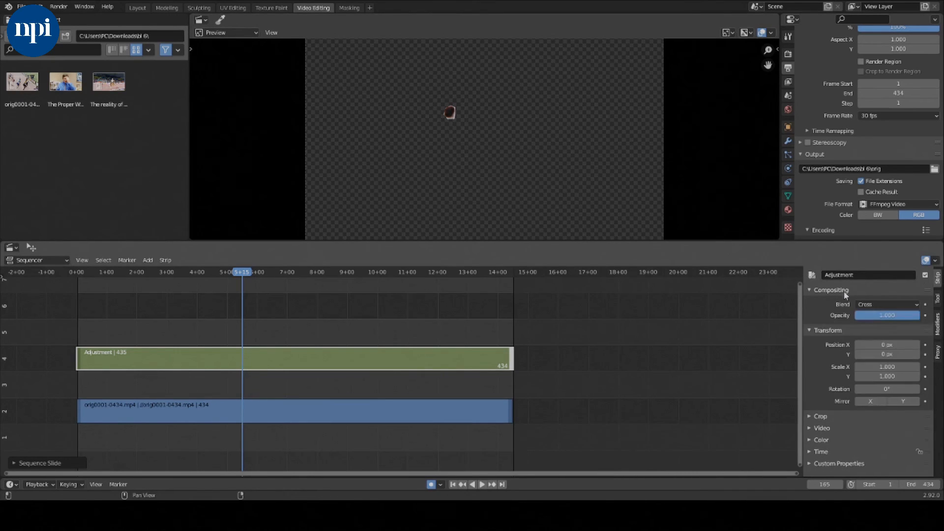
left_click(879, 305)
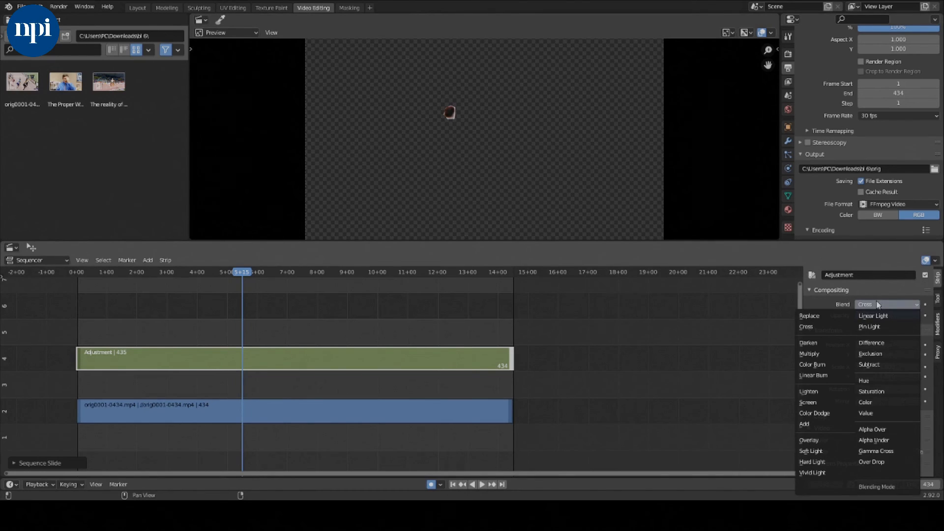
left_click(878, 460)
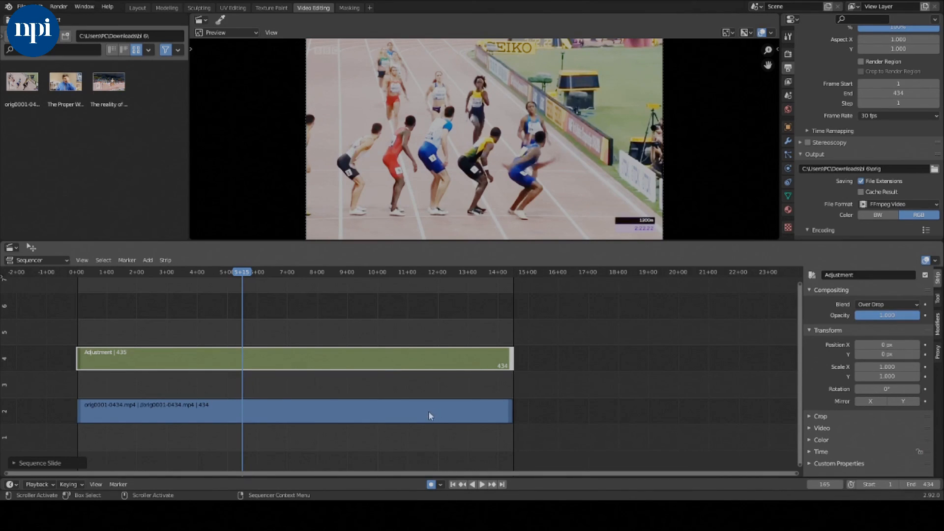
Add a Gaussian Blur effect strip to the adjustment strip with the playhead at frame 0, and set its blend mode to Over Drop.
left_click(405, 415)
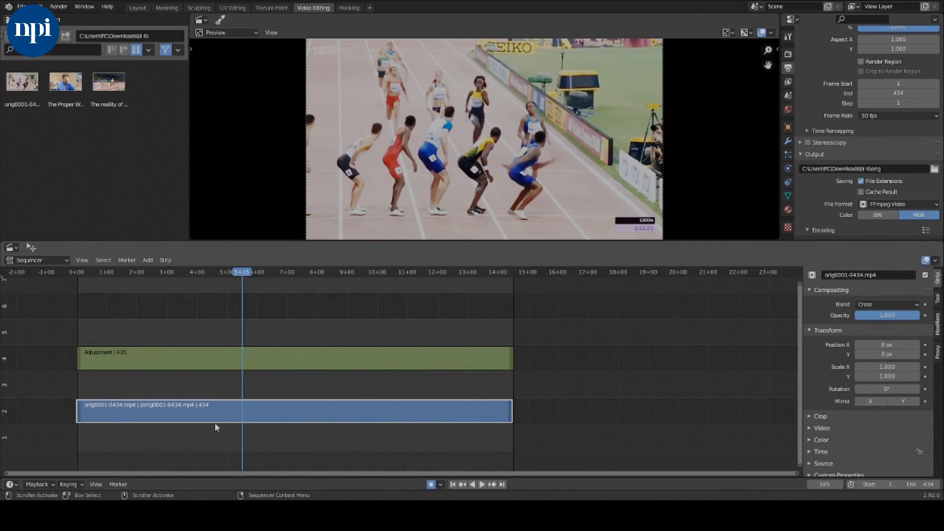
left_click(207, 364)
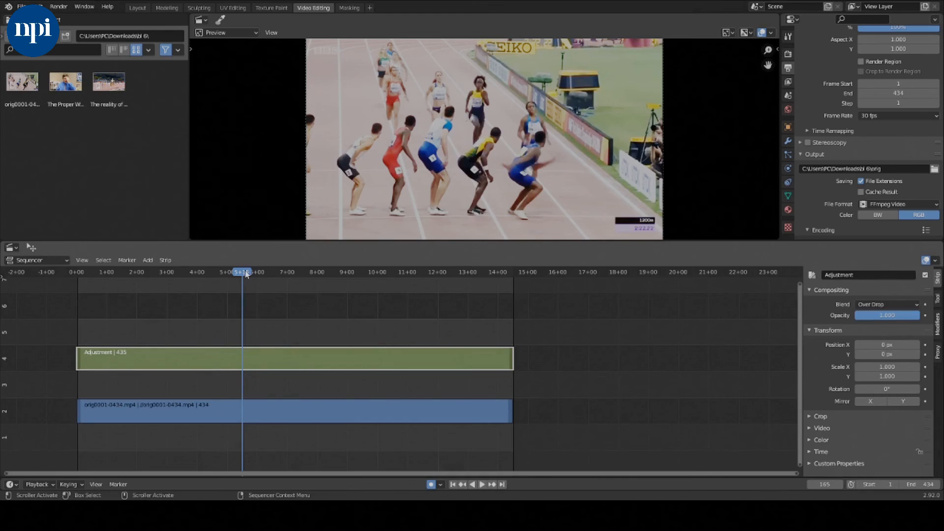
left_click_drag(246, 275, 77, 276)
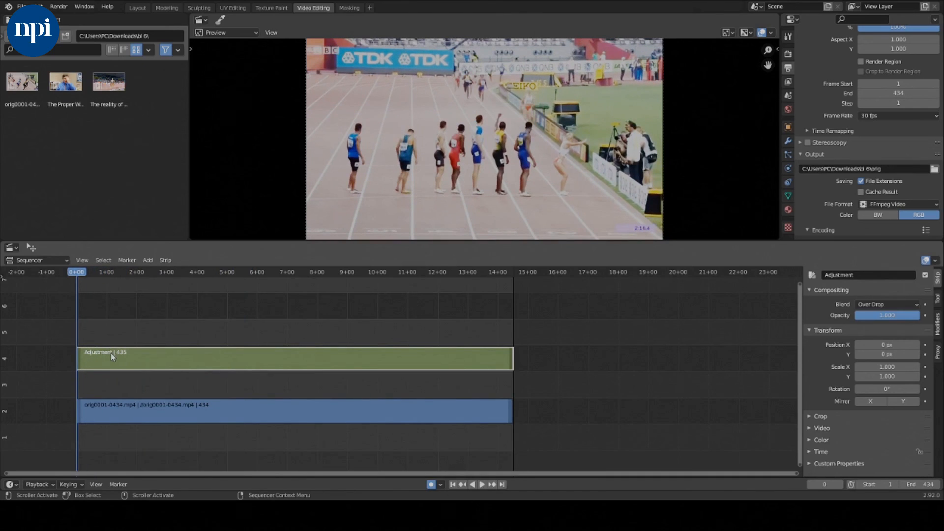
left_click(147, 259)
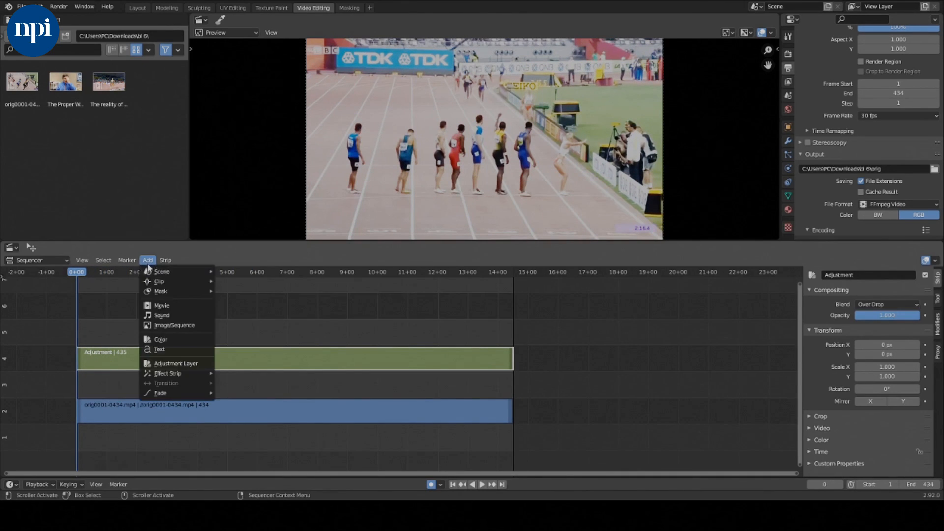
mouse_move(172, 375)
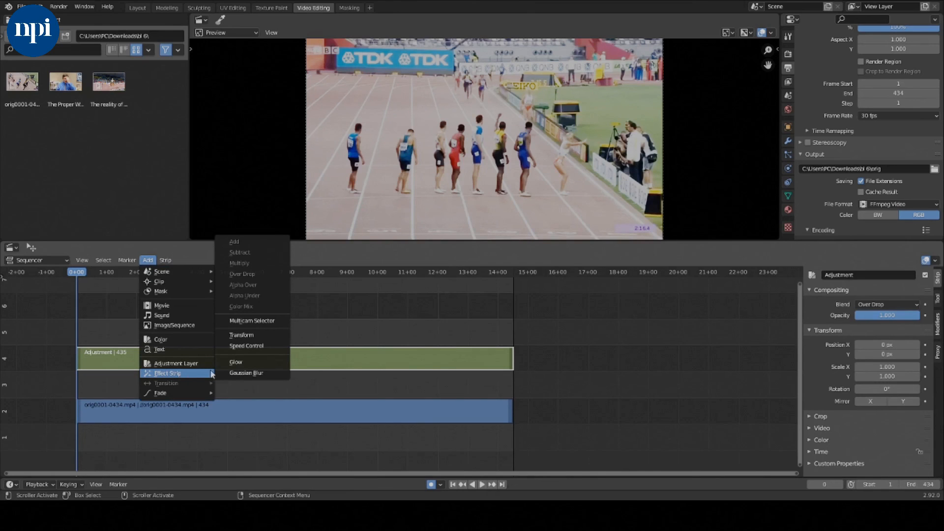
left_click(238, 374)
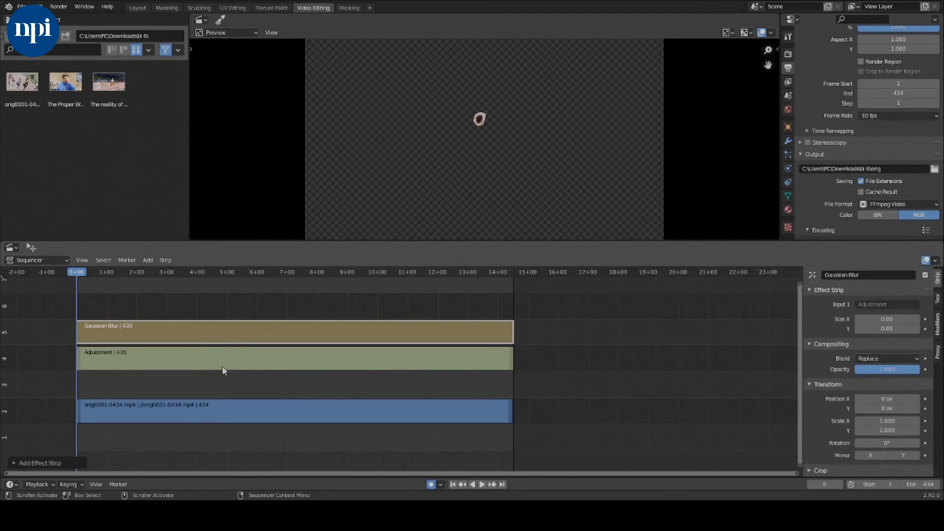
left_click(874, 359)
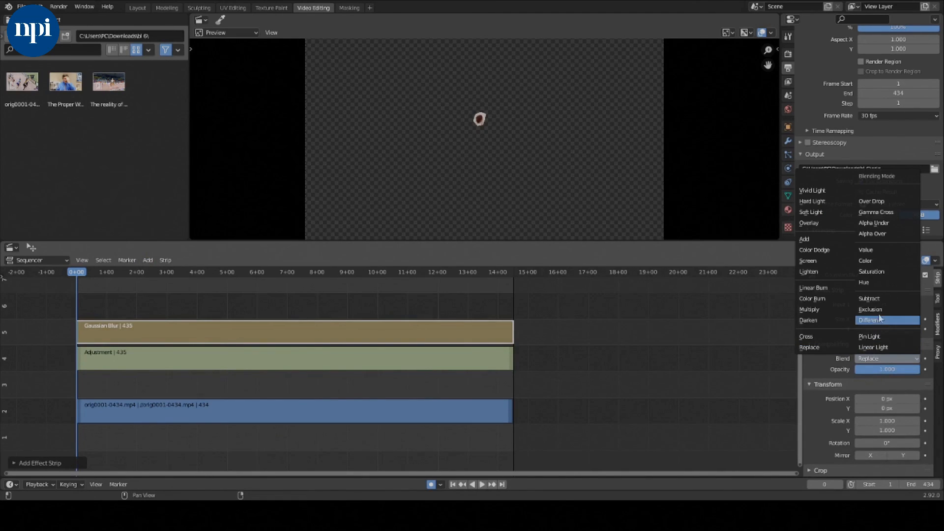
left_click(872, 201)
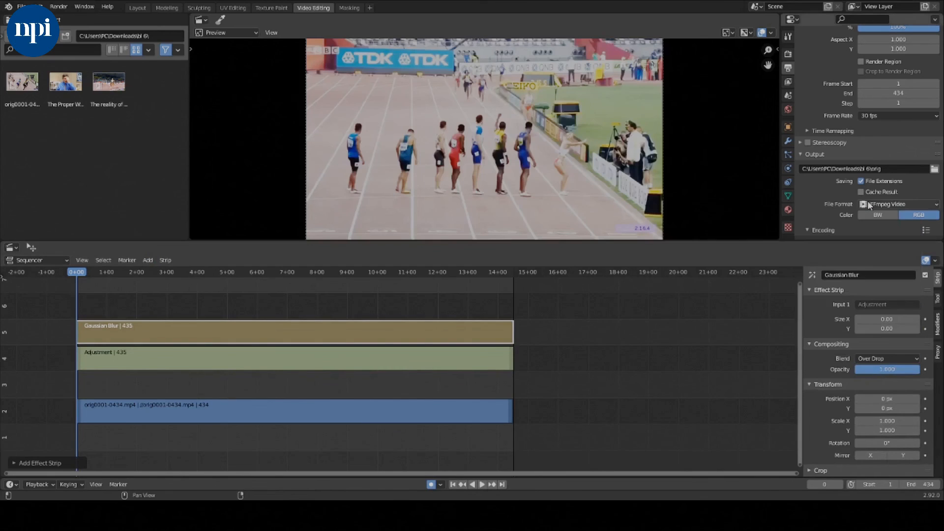
Set the Gaussian Blur strip's Size X and Size Y to 40.
left_click(886, 319)
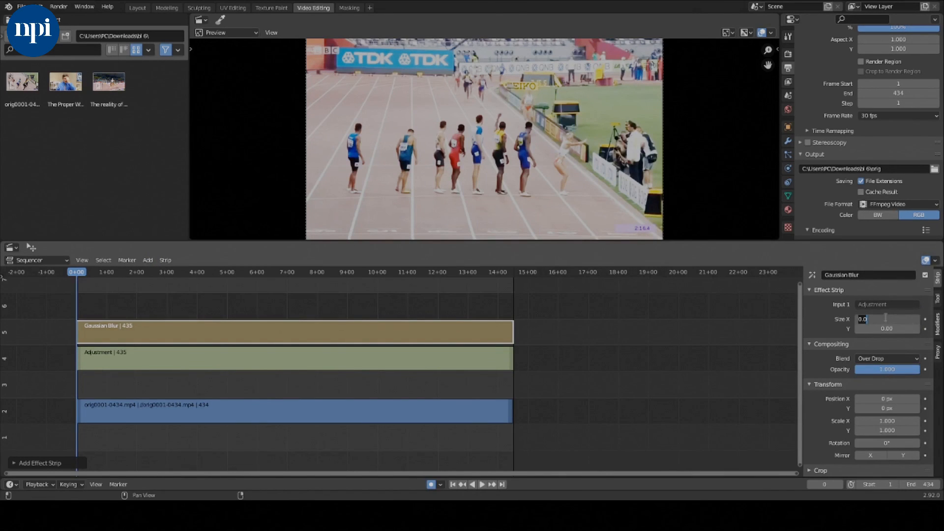
type("40")
left_click(888, 329)
type("4")
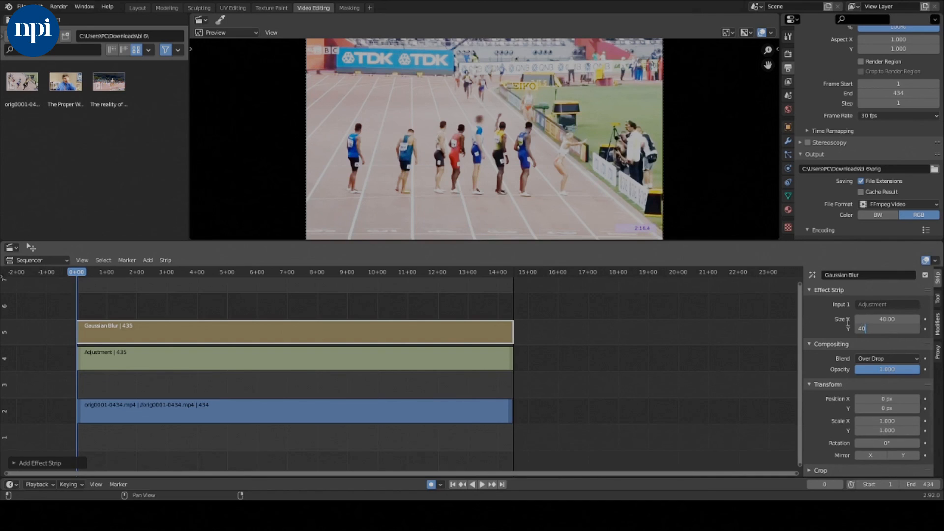
type("0")
key("Return")
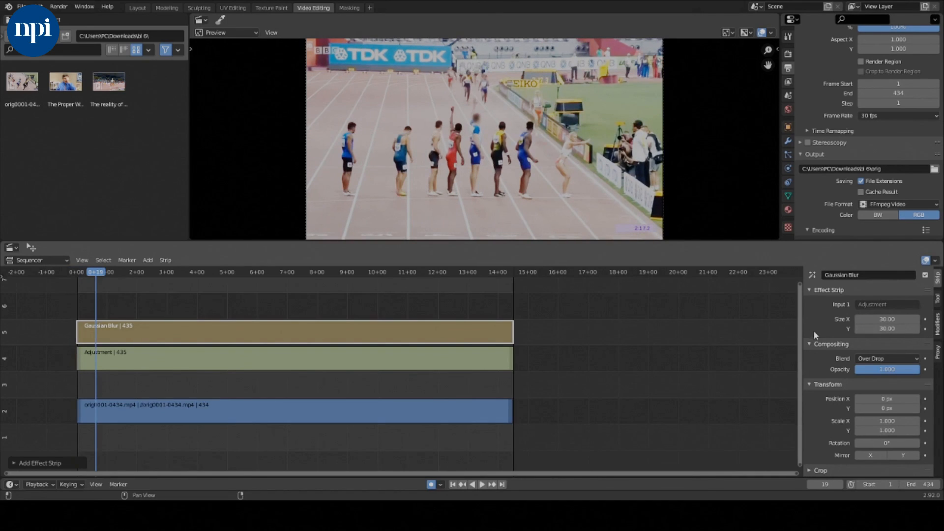
Play the footage to check the blur on the runner's head, skipping ahead and stopping at frame 330.
key("space")
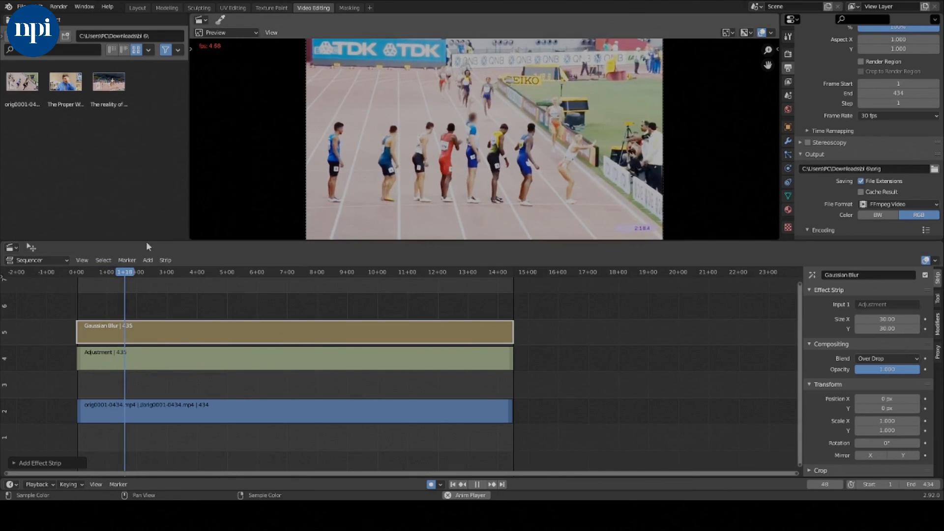
left_click_drag(134, 272, 340, 284)
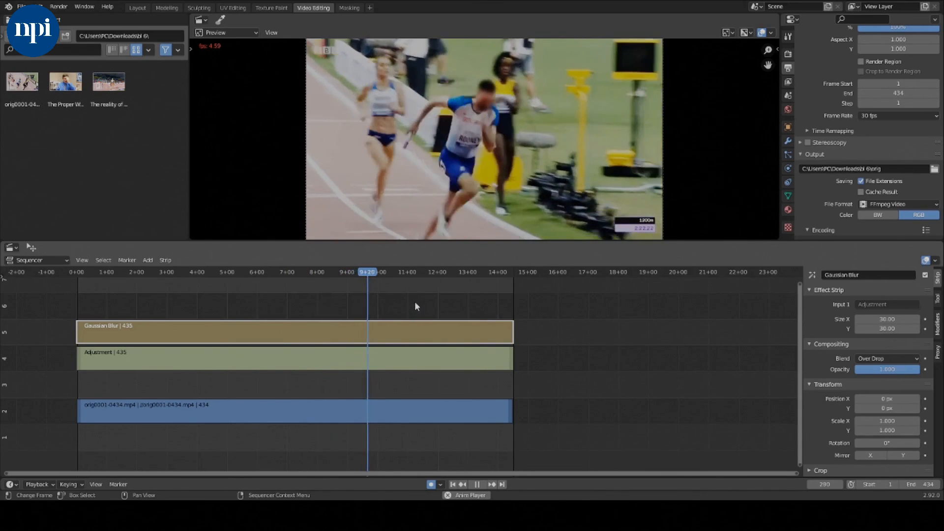
key("space")
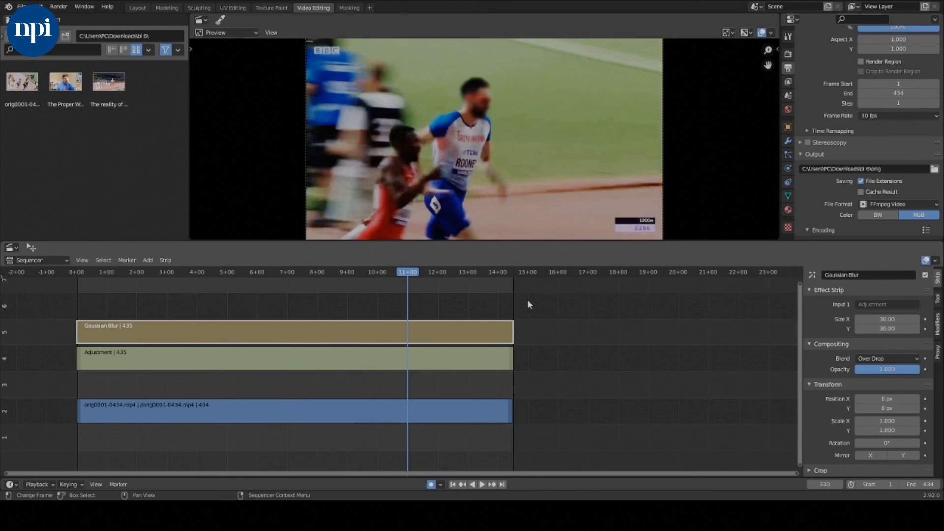
Enter 40 for both blur sizes, X and Y, at frame 330 and briefly play the footage to frame 333.
left_click_drag(887, 319, 898, 319)
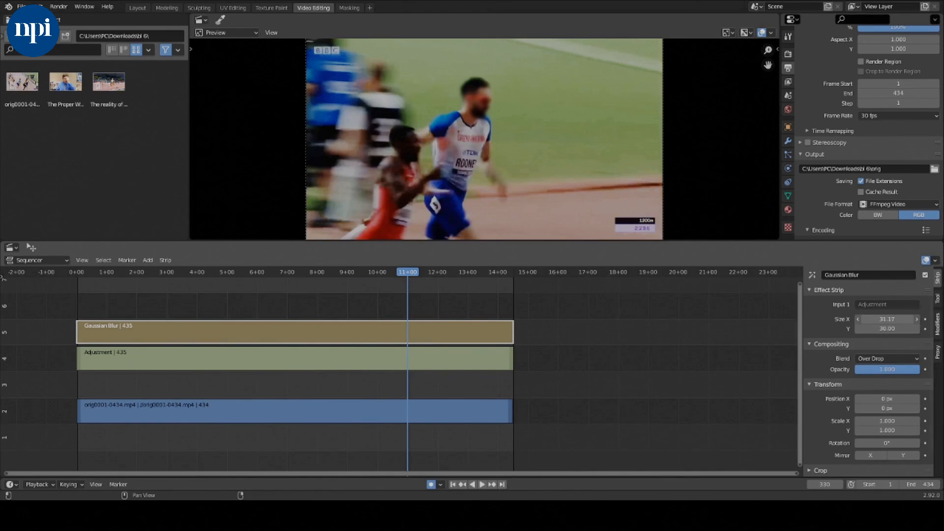
left_click(884, 319)
type("40")
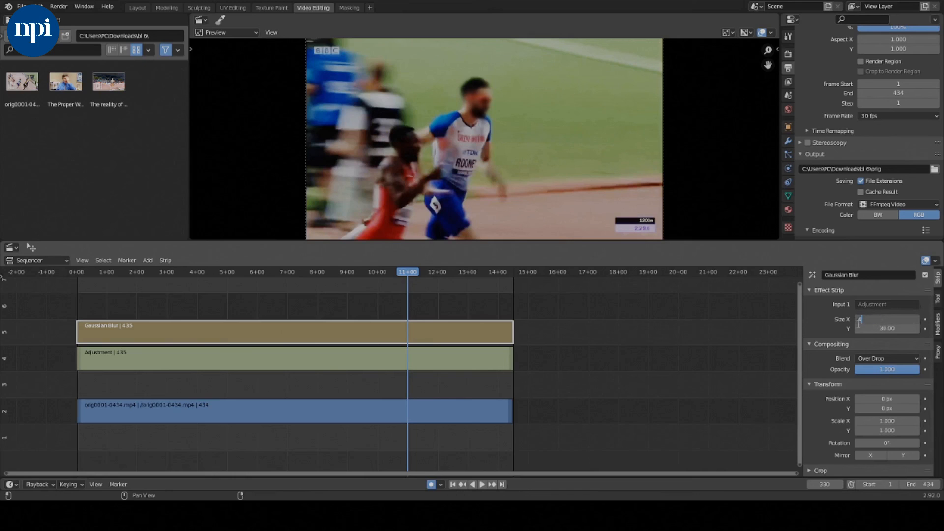
left_click(881, 328)
type("4")
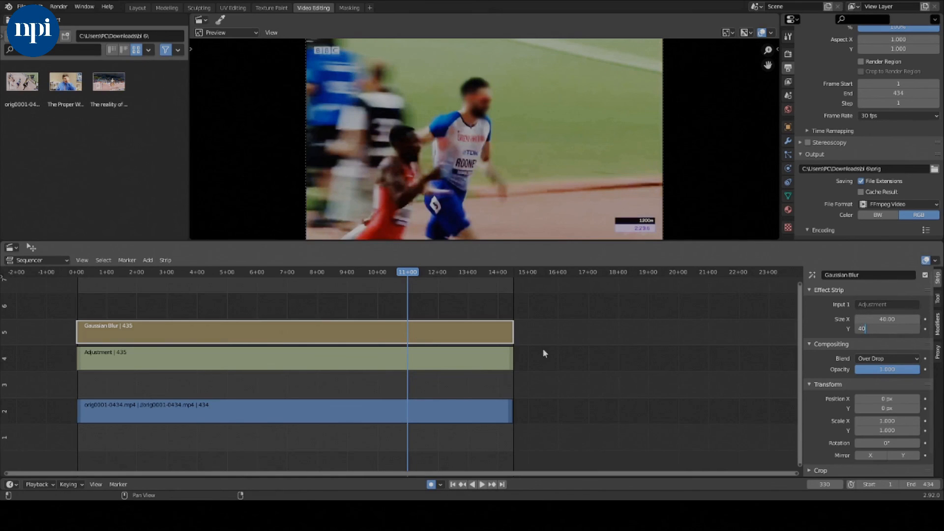
type("0")
key("Return")
key("space")
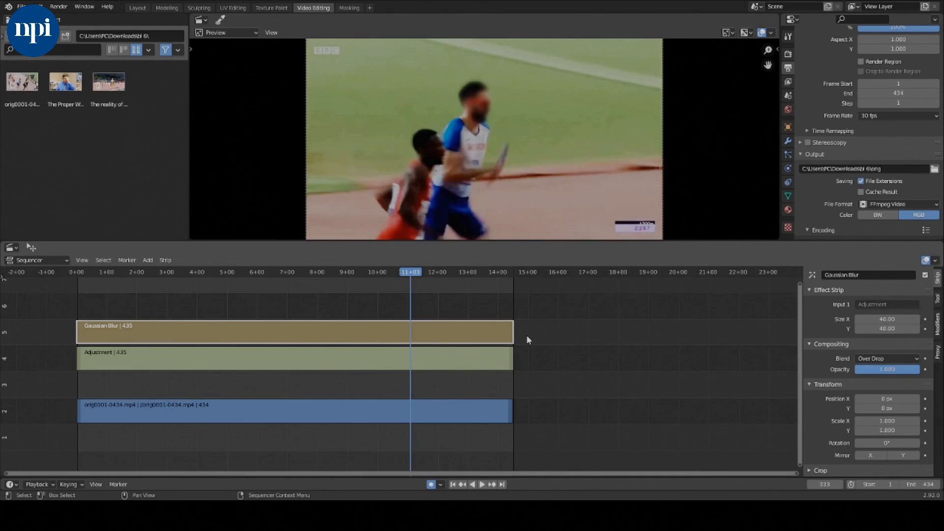